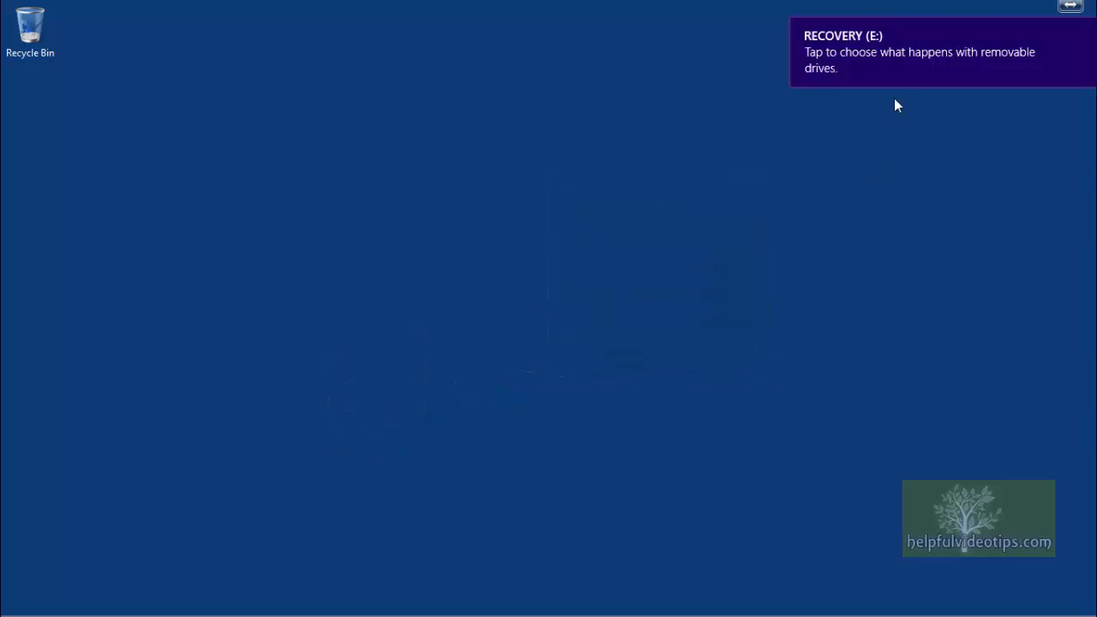
# Step: Open File History setup for the RECOVERY (E:) removable drive from its notification
pyautogui.click(912, 52)
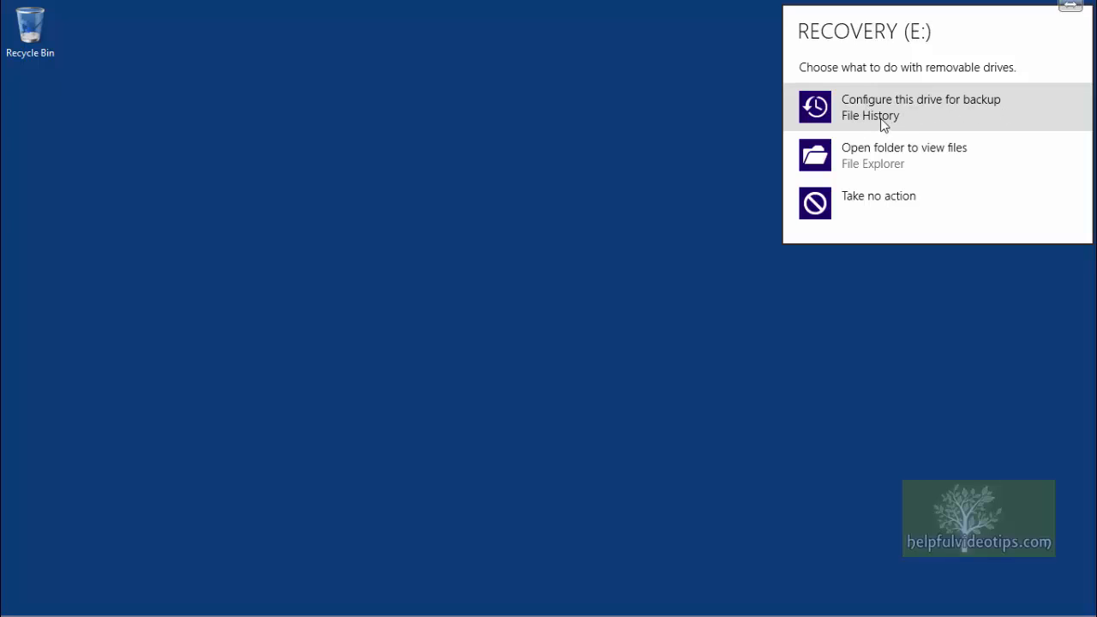
pyautogui.click(932, 116)
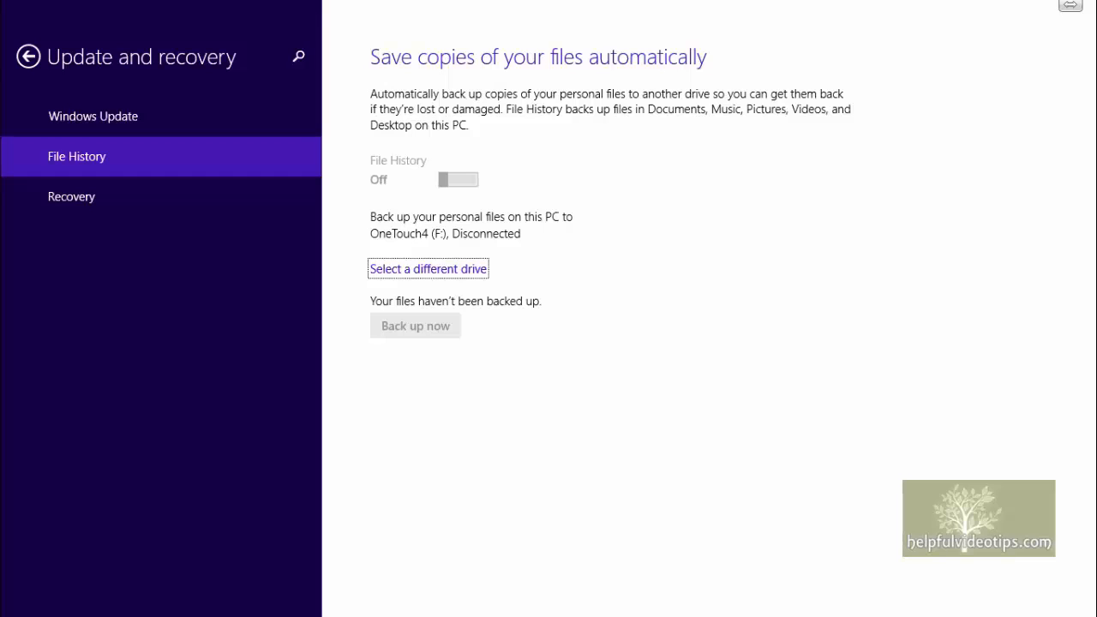
pyautogui.press('super')
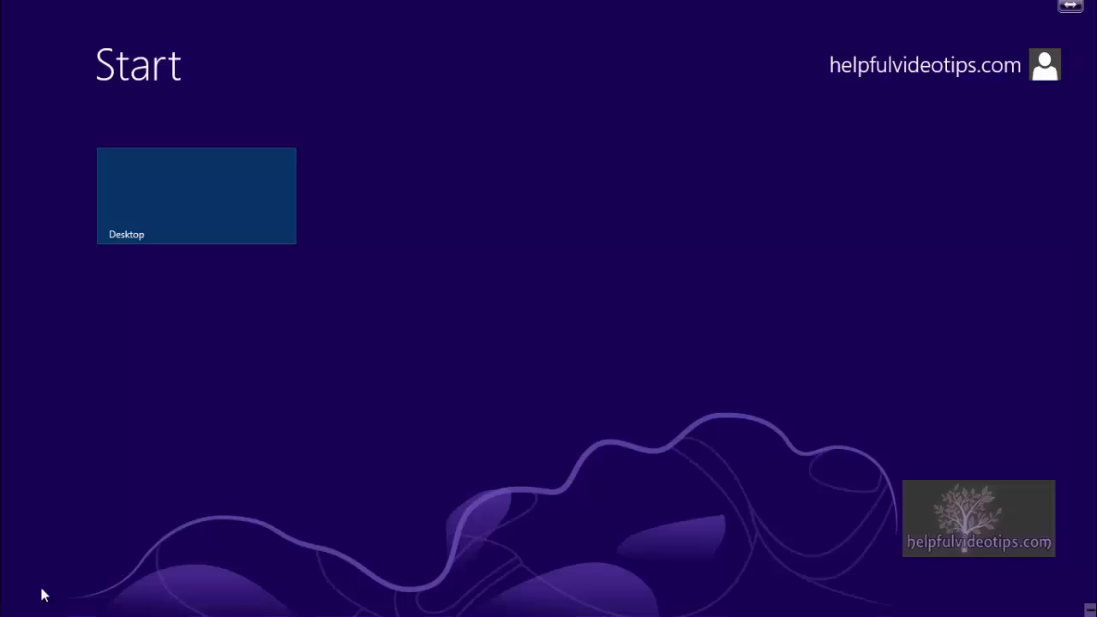
pyautogui.rightClick(3, 611)
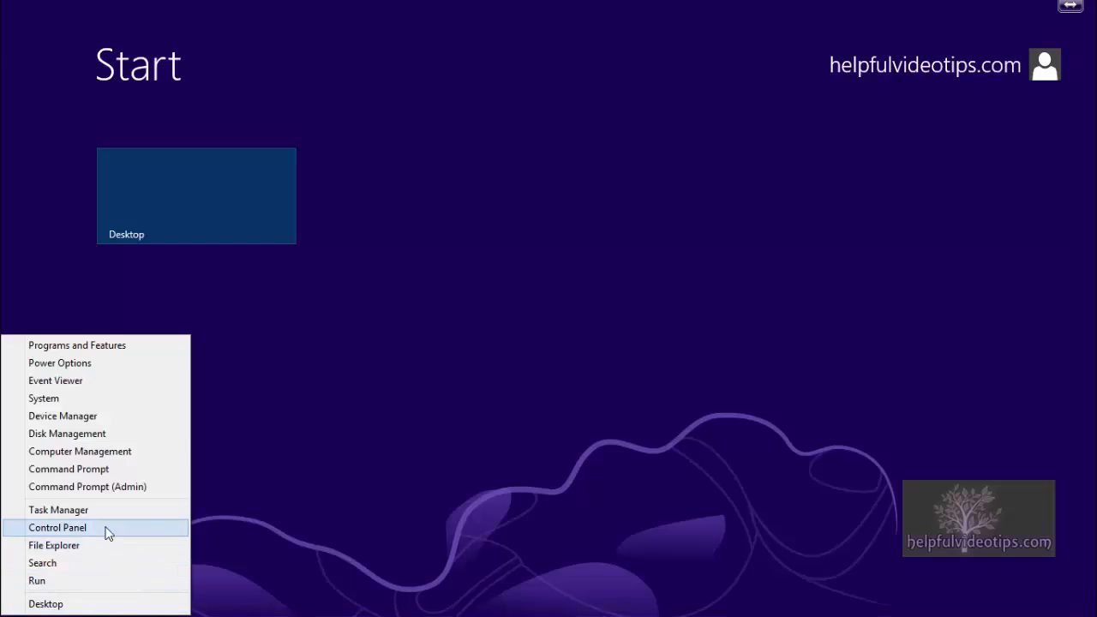
pyautogui.click(58, 526)
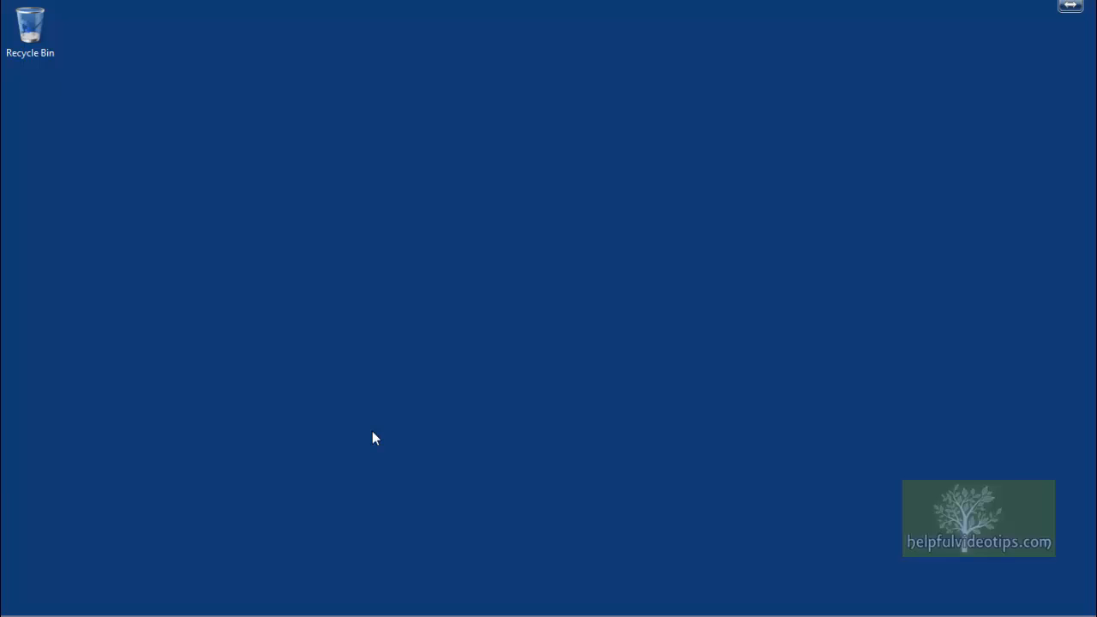
# Step: Open Control Panel and go to its File History page
pyautogui.moveTo(7, 610)
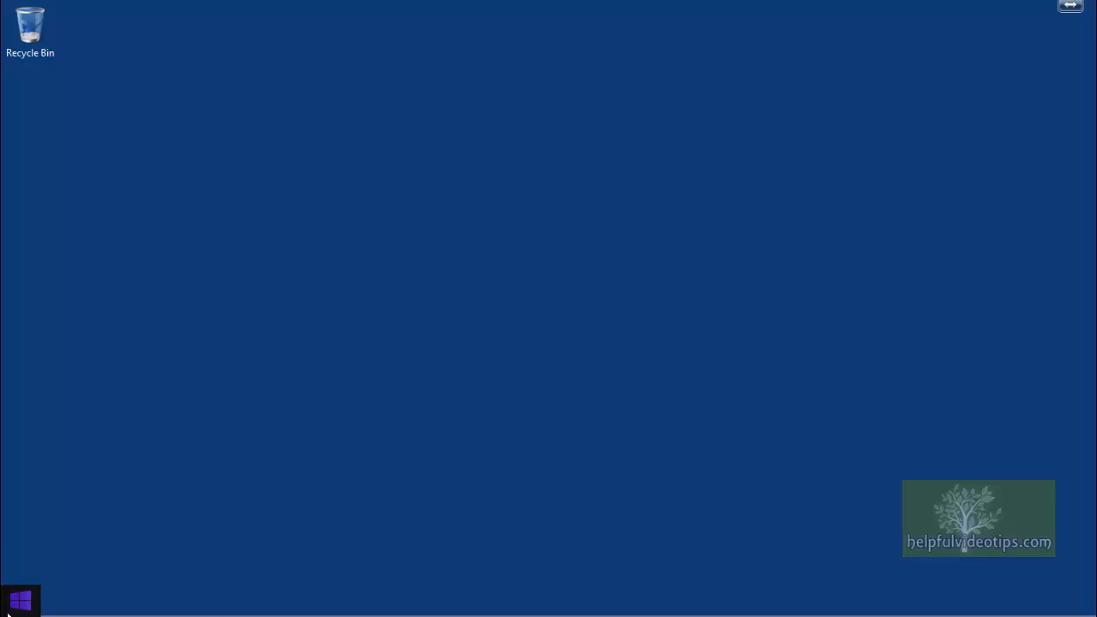
pyautogui.rightClick(7, 611)
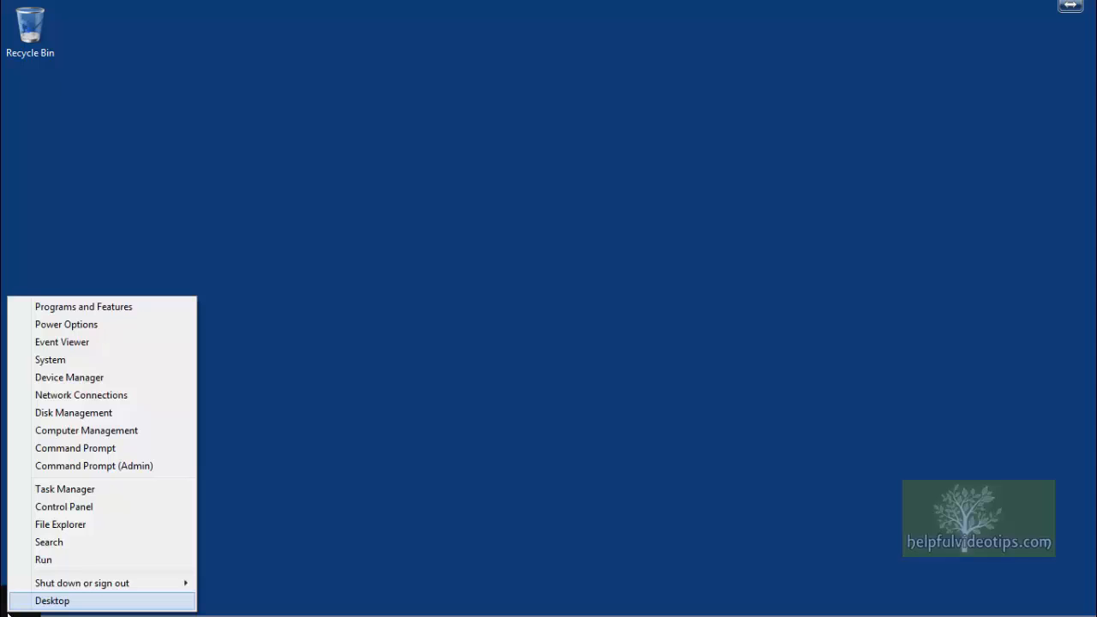
pyautogui.click(130, 511)
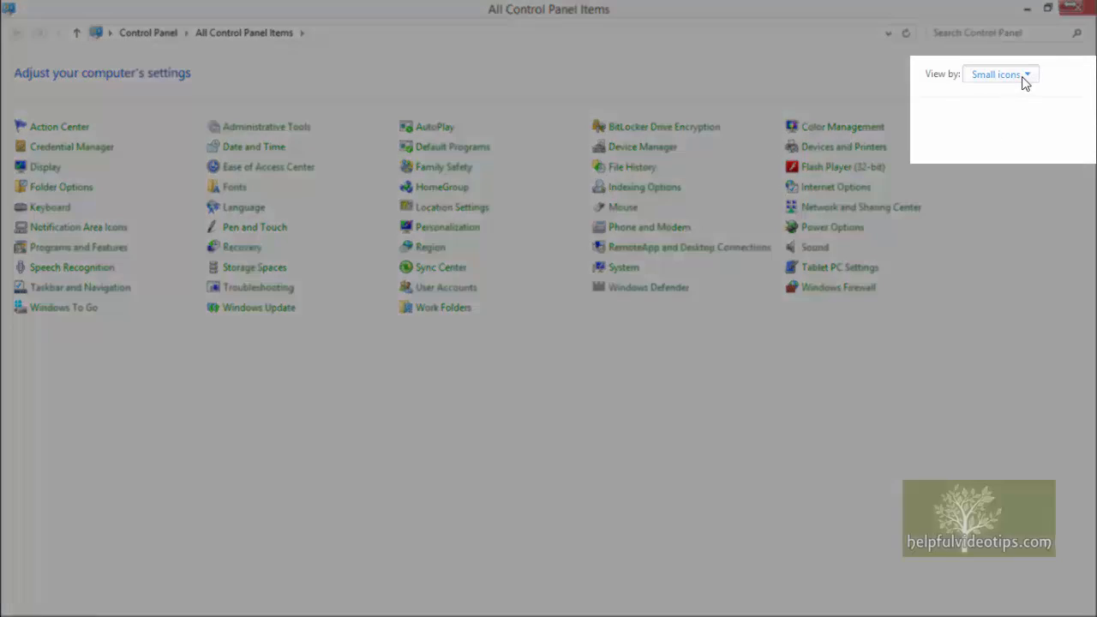
pyautogui.click(1021, 77)
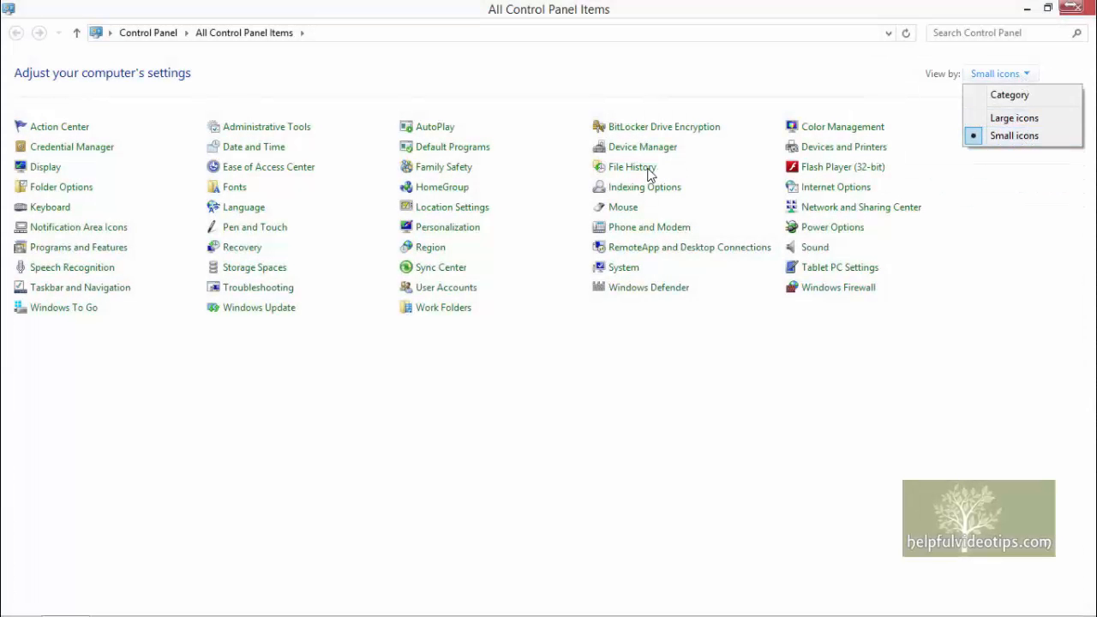
pyautogui.click(648, 169)
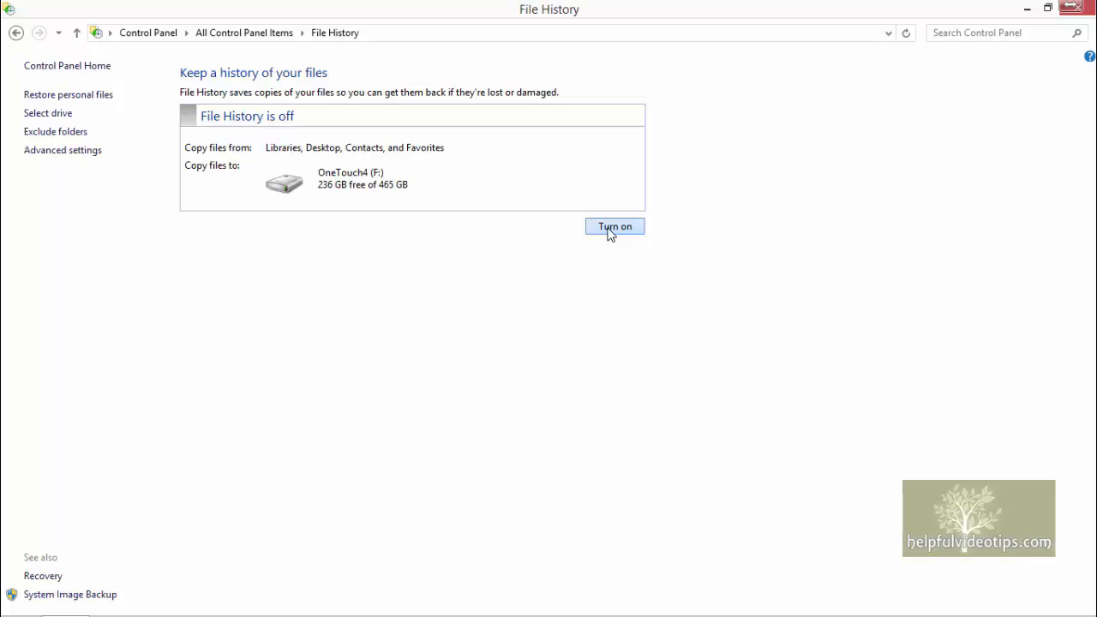
# Step: Turn on File History, choosing the OneTouch4 (F:) drive as the backup drive
pyautogui.click(610, 228)
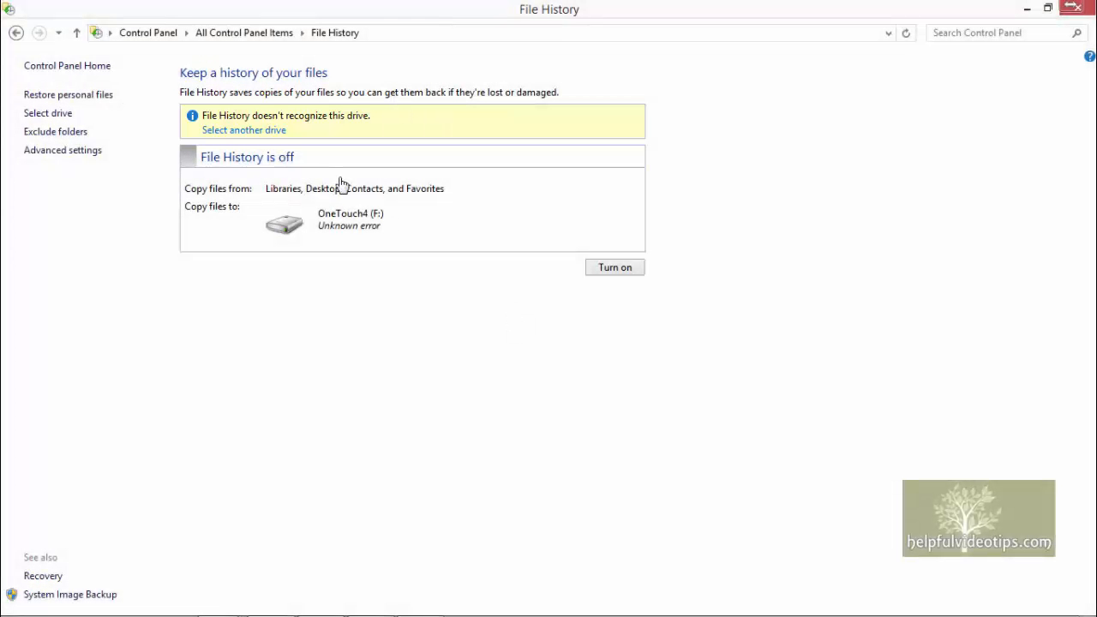
pyautogui.click(239, 131)
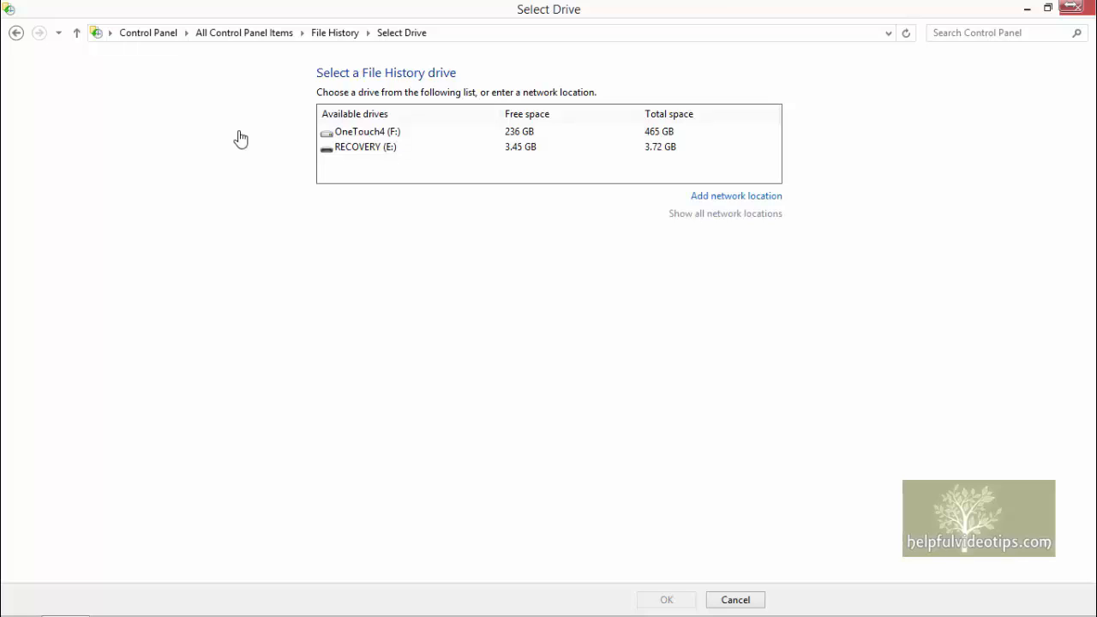
pyautogui.click(350, 136)
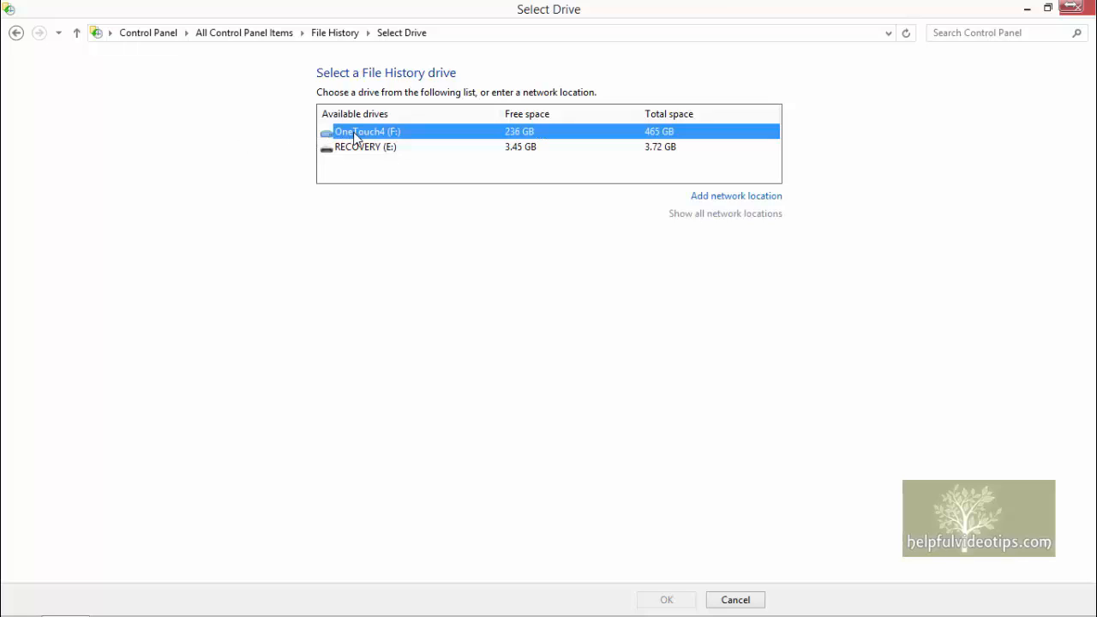
pyautogui.click(664, 602)
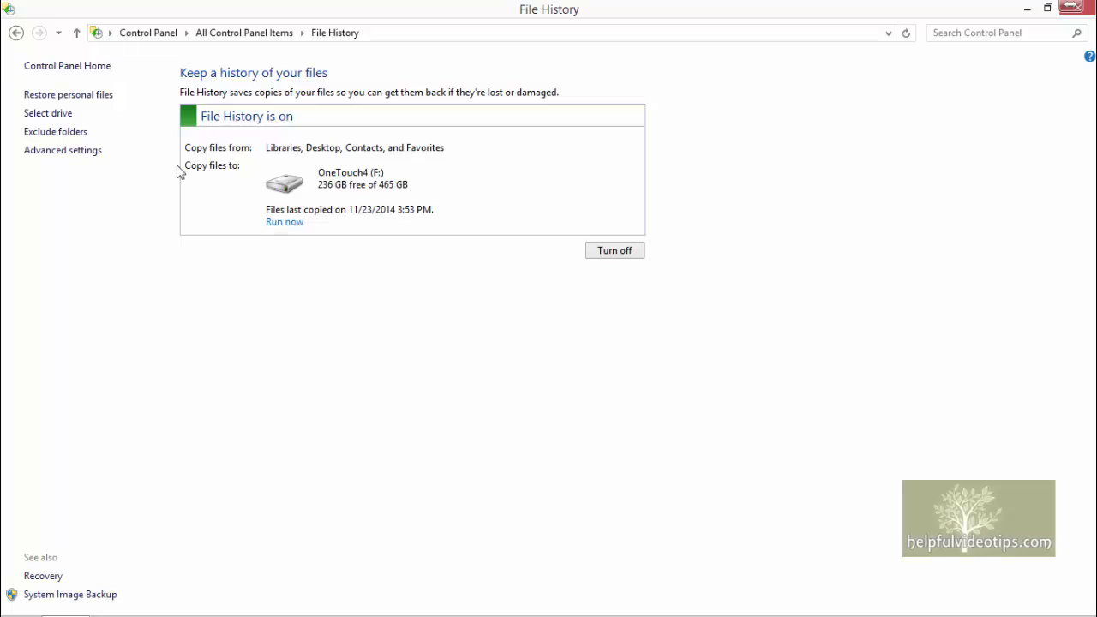
# Step: Browse the backed-up Documents library in Restore personal files
pyautogui.click(75, 96)
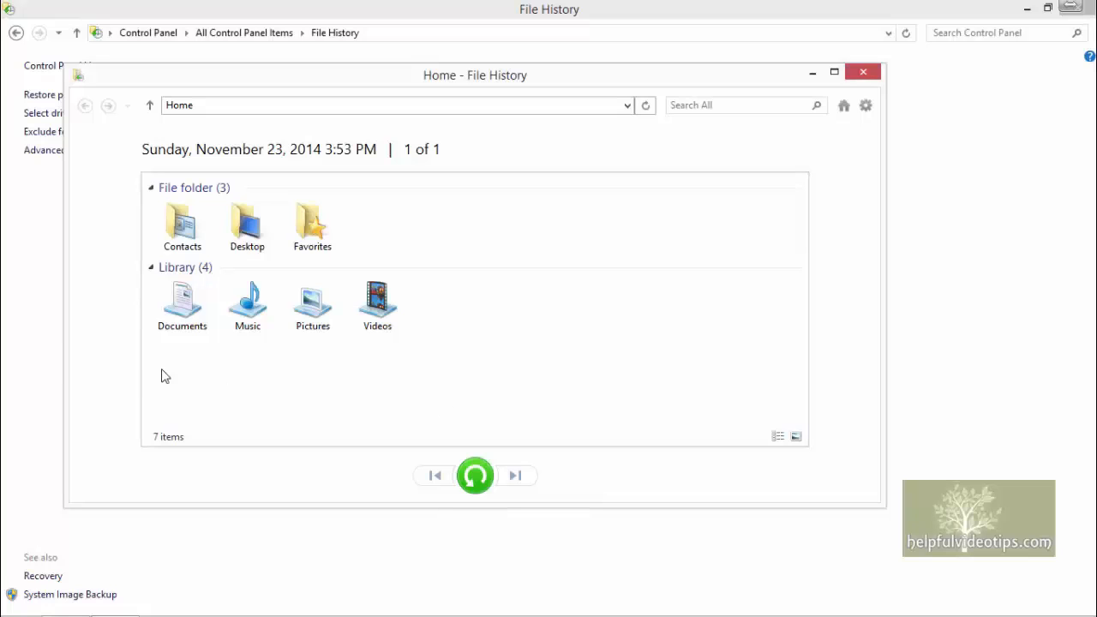
pyautogui.click(189, 315)
pyautogui.doubleClick(188, 315)
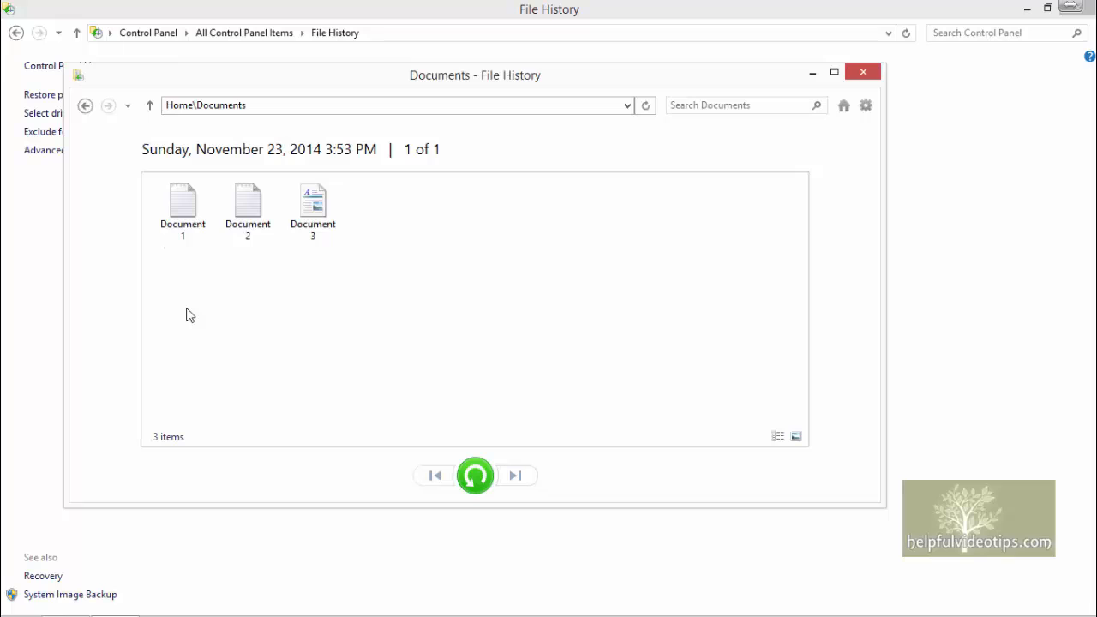
# Step: Select Document 1, Document 2 and Document 3 in the backed-up Documents folder
pyautogui.click(183, 221)
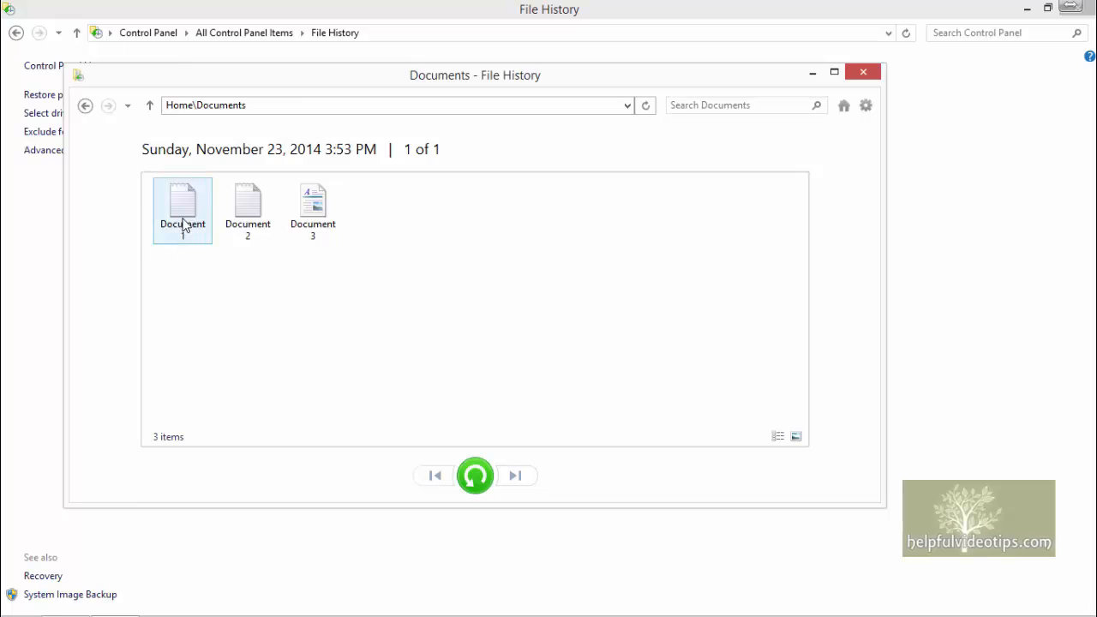
pyautogui.rightClick(182, 215)
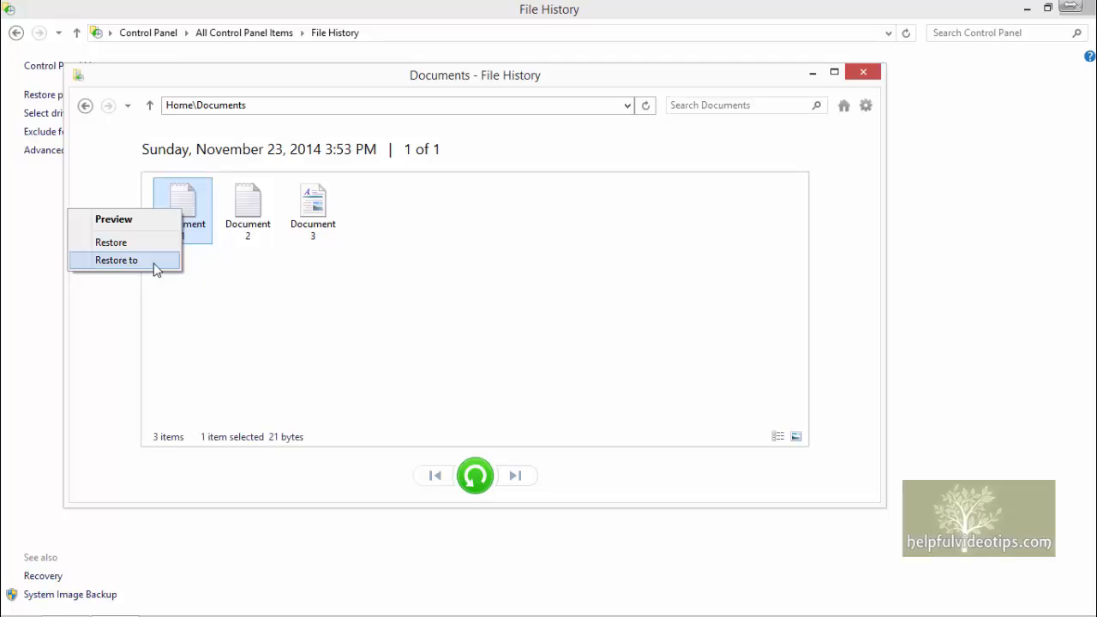
pyautogui.click(237, 296)
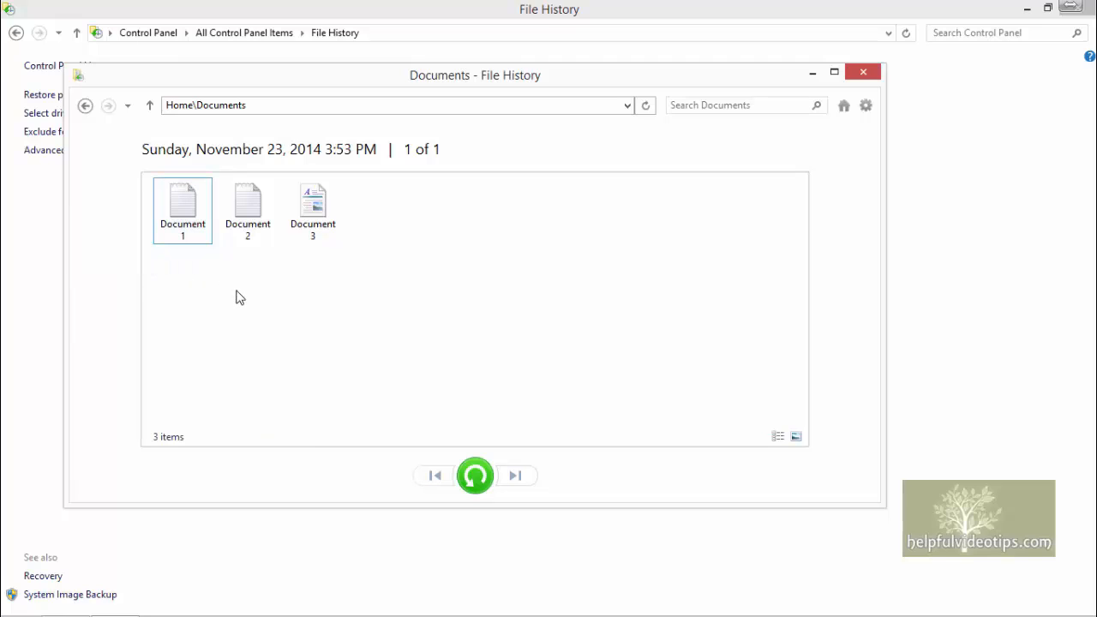
pyautogui.click(190, 219)
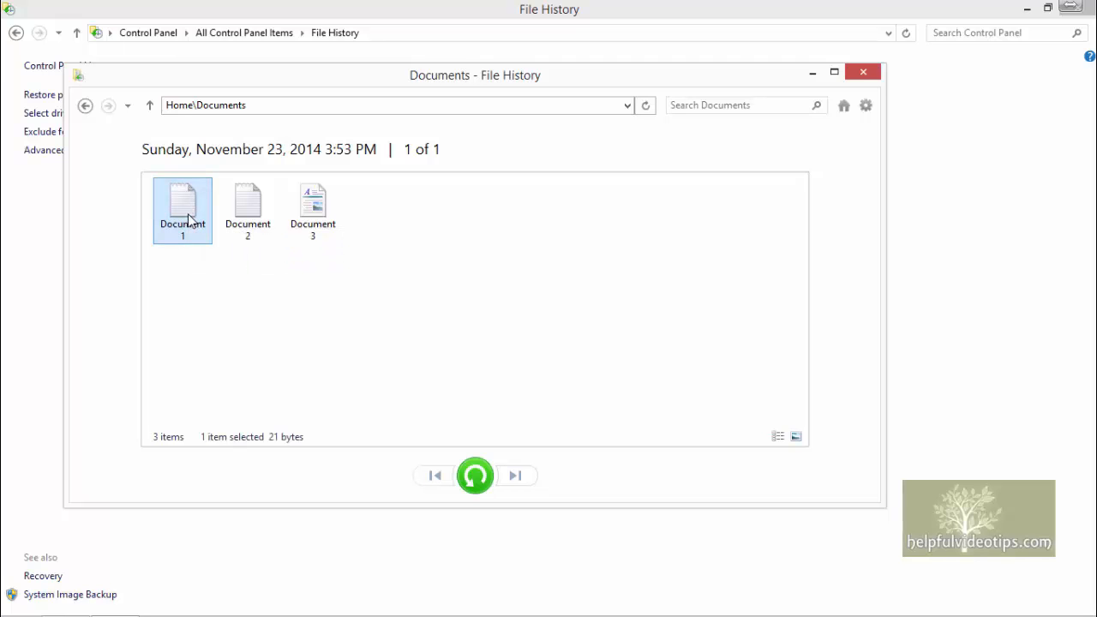
pyautogui.keyDown('ctrl'); pyautogui.click(246, 214); pyautogui.keyUp('ctrl')
pyautogui.keyDown('ctrl'); pyautogui.click(314, 224); pyautogui.keyUp('ctrl')
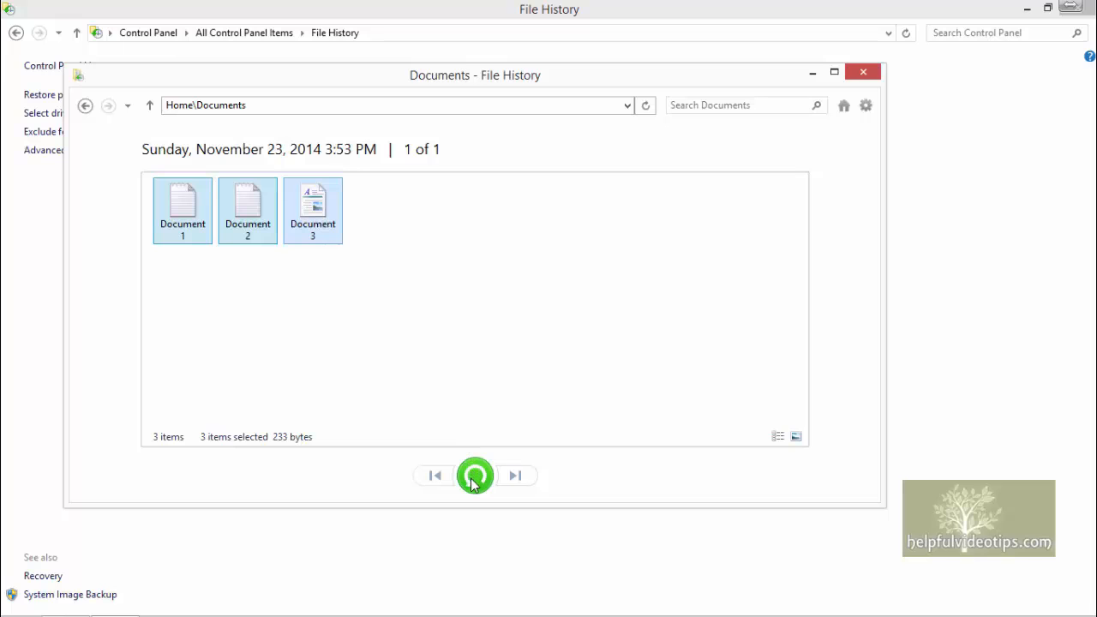
# Step: Restore the three documents, keeping the backed-up versions for every conflict, and close the opened windows
pyautogui.click(471, 481)
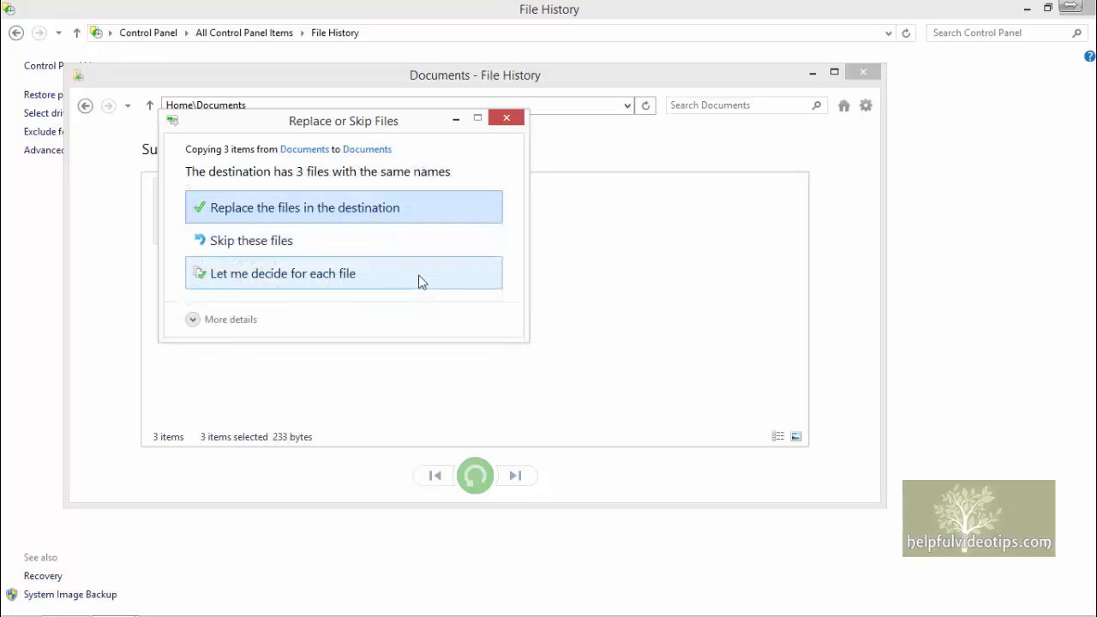
pyautogui.click(420, 278)
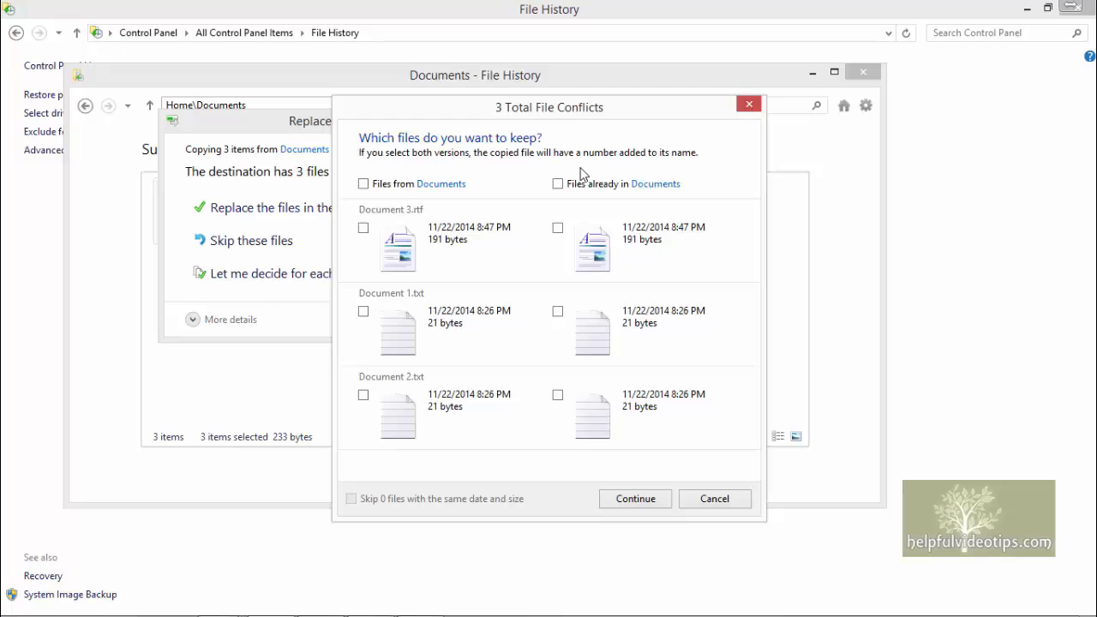
pyautogui.click(363, 184)
pyautogui.click(639, 506)
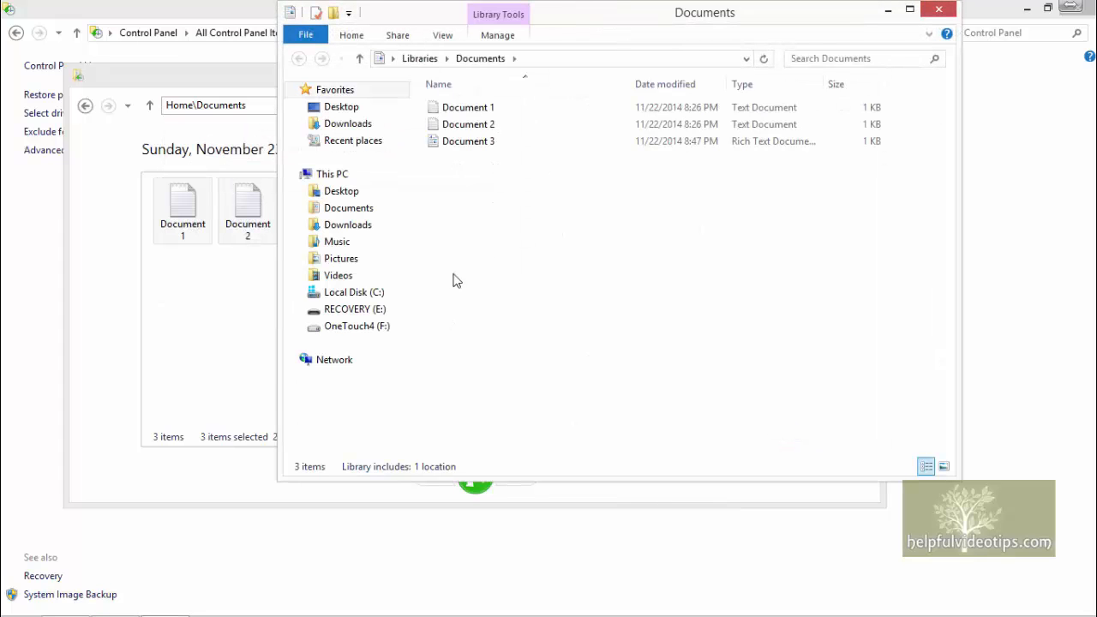
pyautogui.click(937, 9)
pyautogui.click(867, 79)
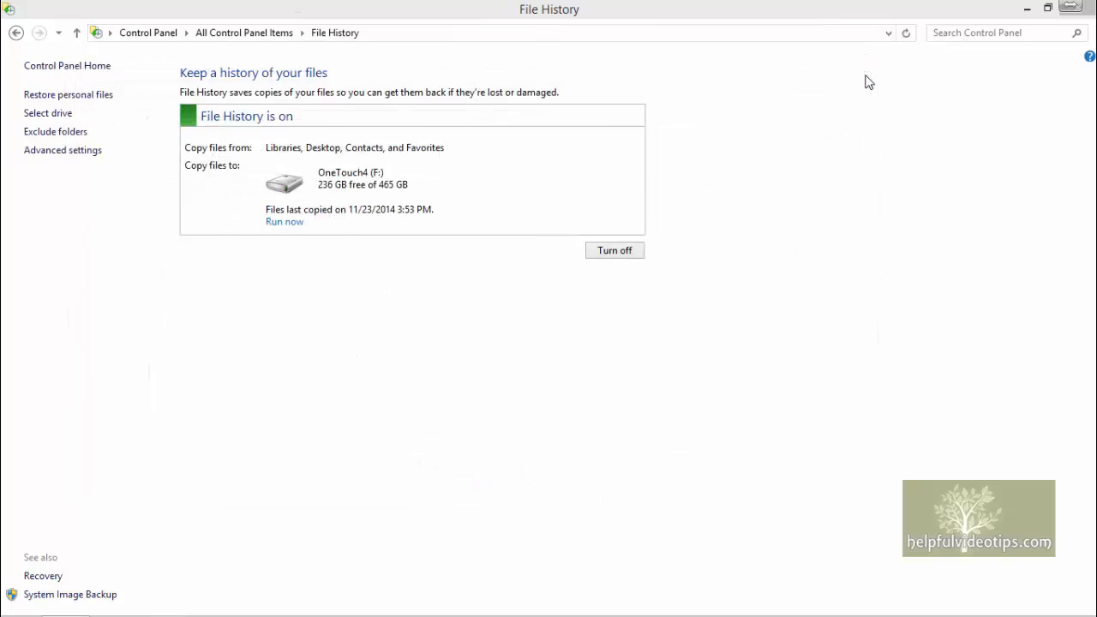
# Step: Change the File History drive to RECOVERY (E:) and move the existing backups to it
pyautogui.click(43, 115)
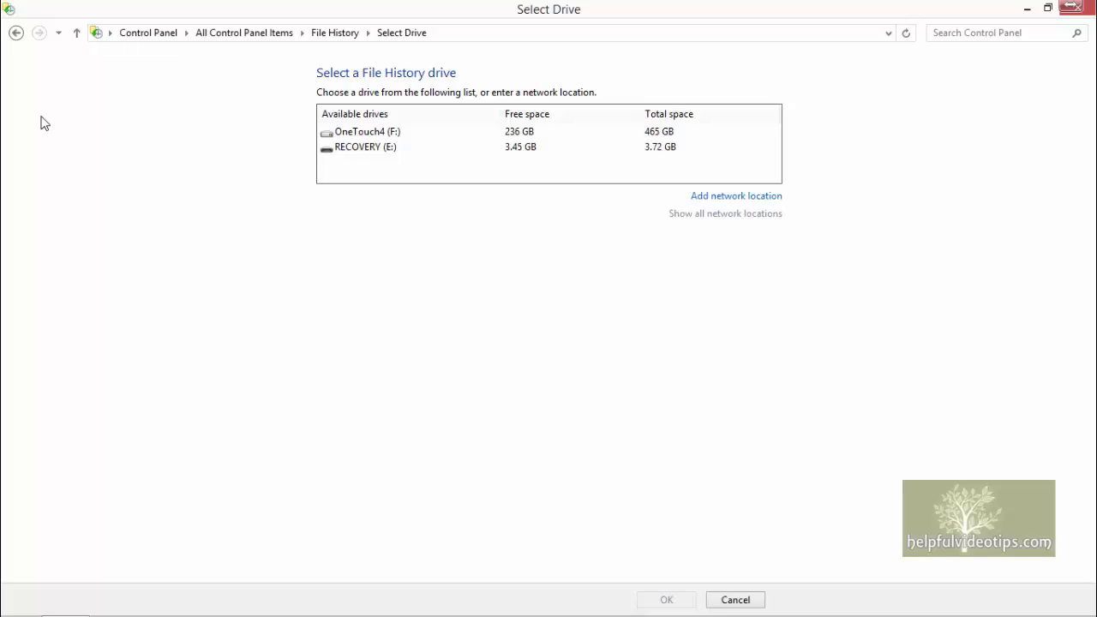
pyautogui.click(367, 153)
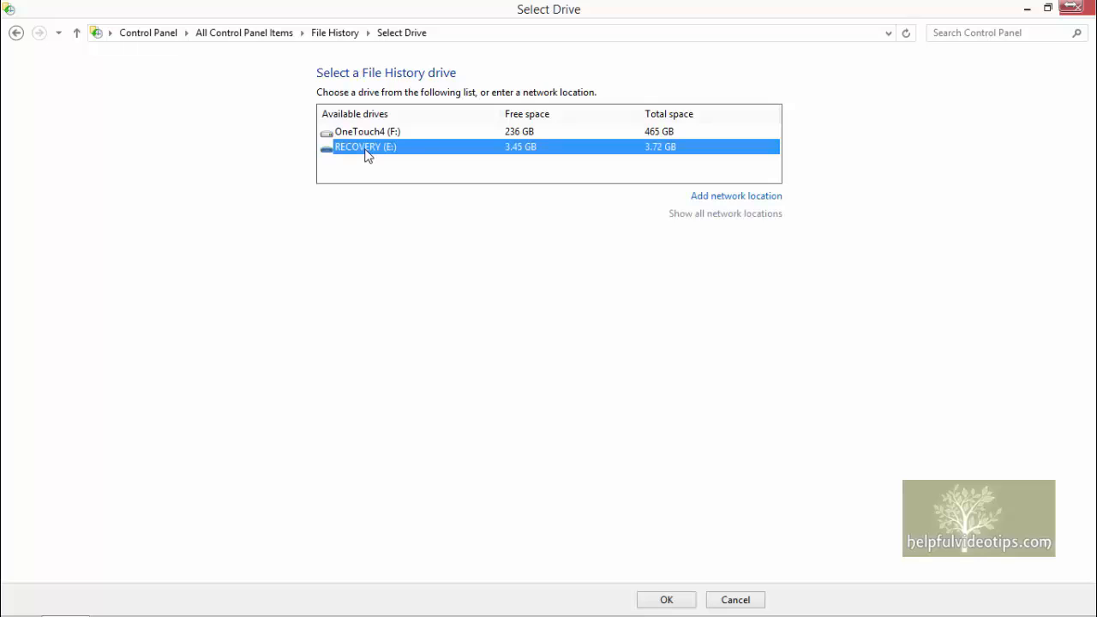
pyautogui.click(667, 600)
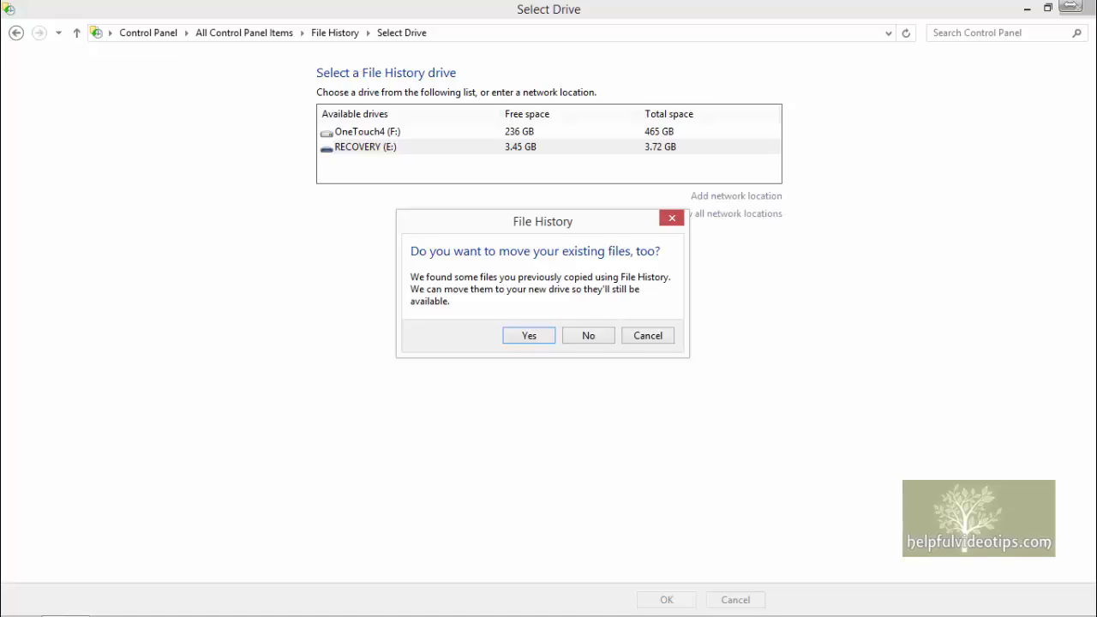
pyautogui.click(528, 336)
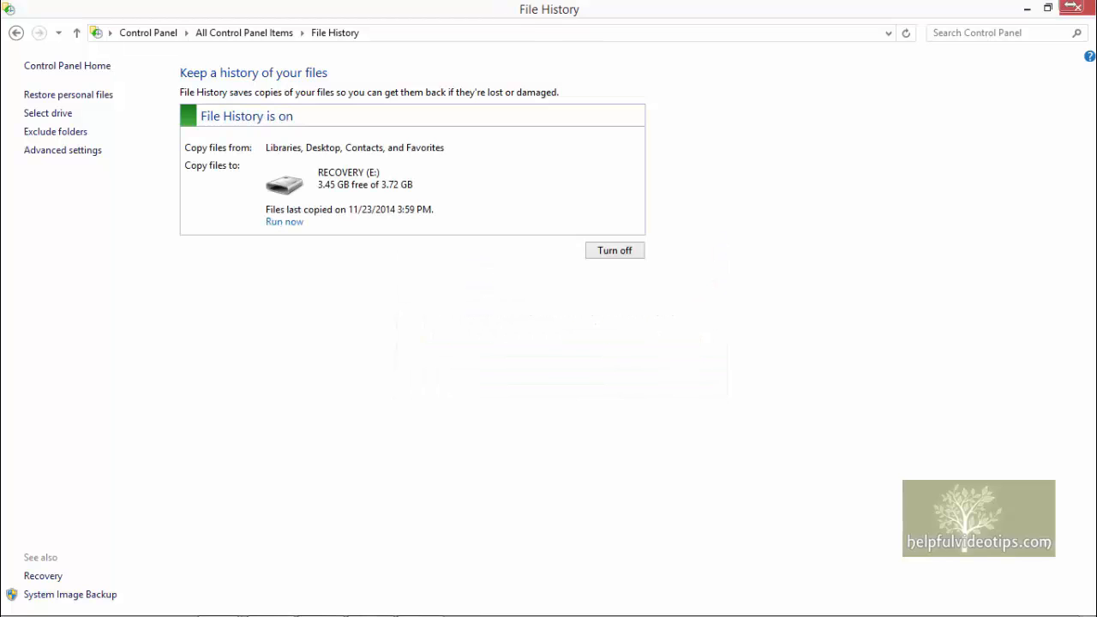
# Step: Exclude the Documents library from File History and save the changes
pyautogui.click(44, 135)
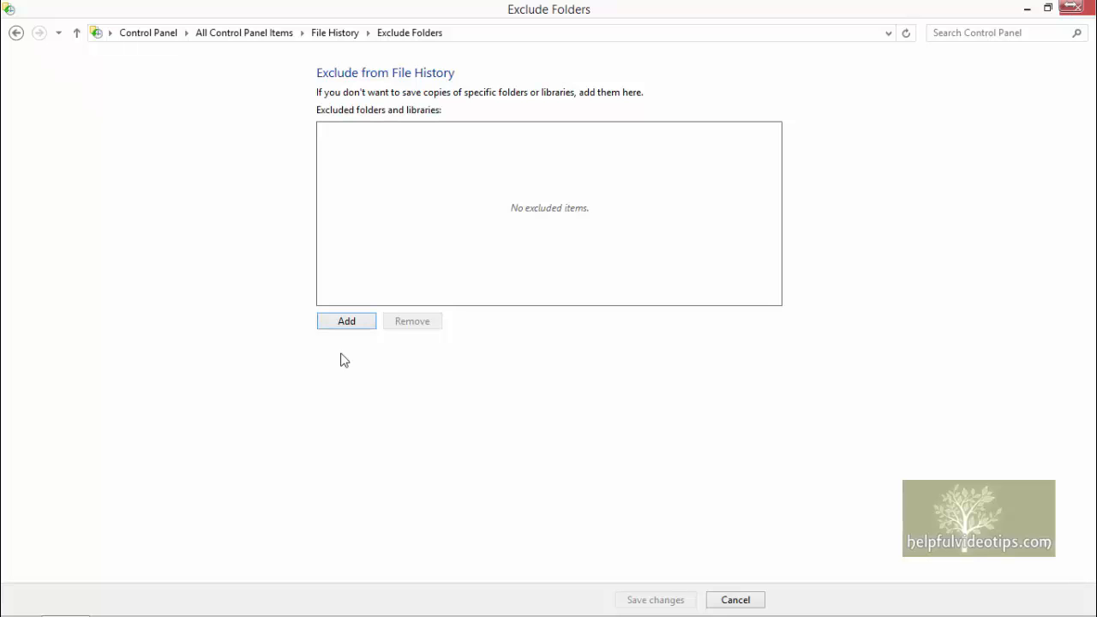
pyautogui.click(345, 322)
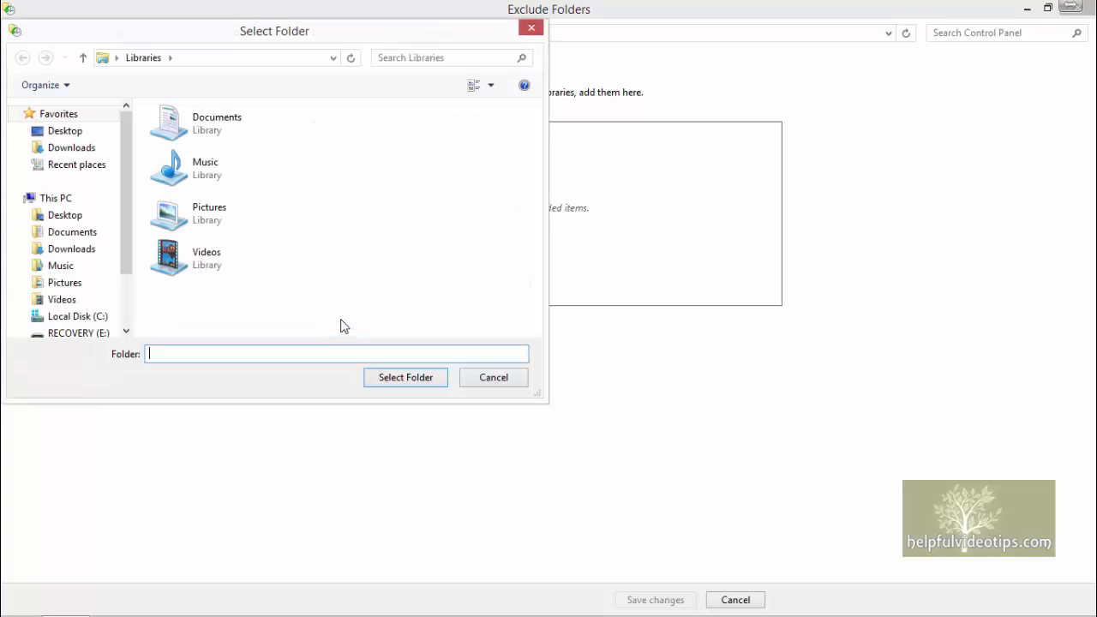
pyautogui.click(219, 125)
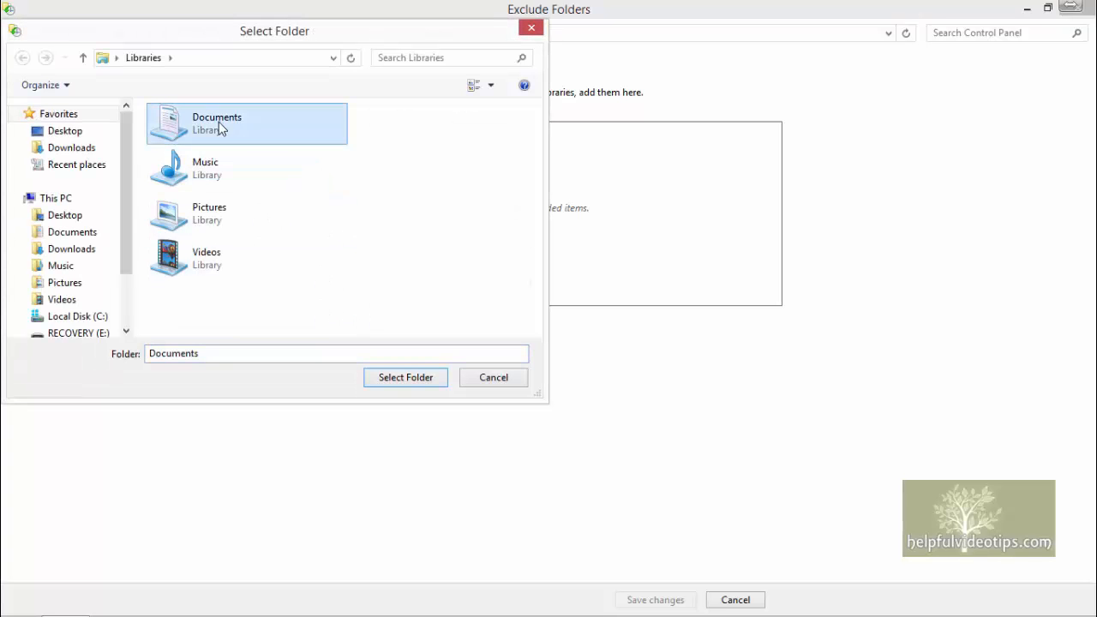
pyautogui.click(409, 382)
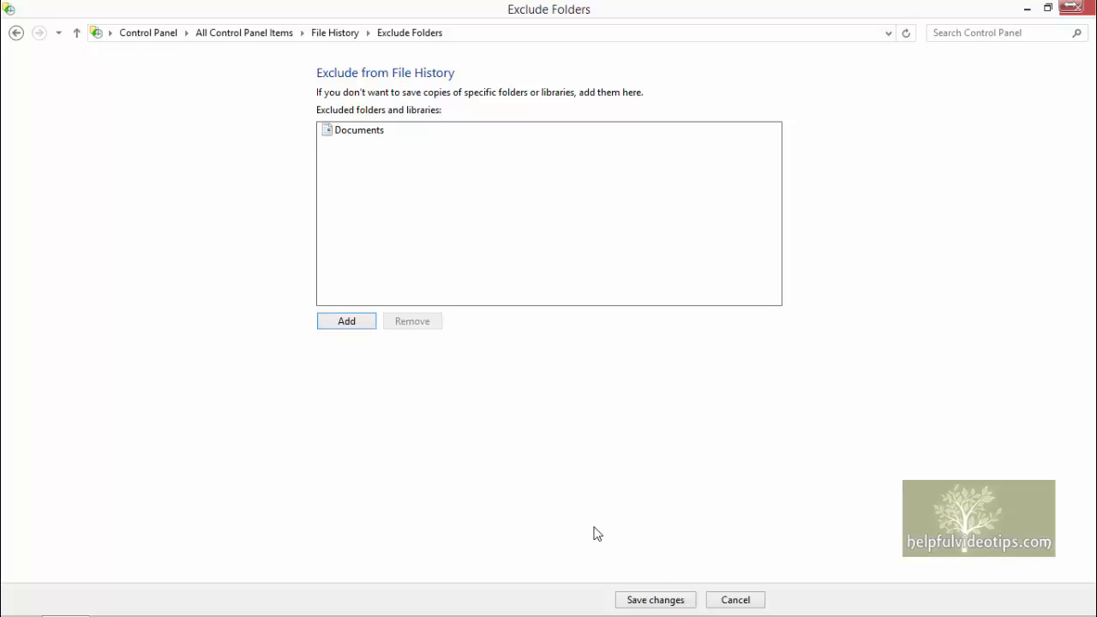
pyautogui.click(659, 591)
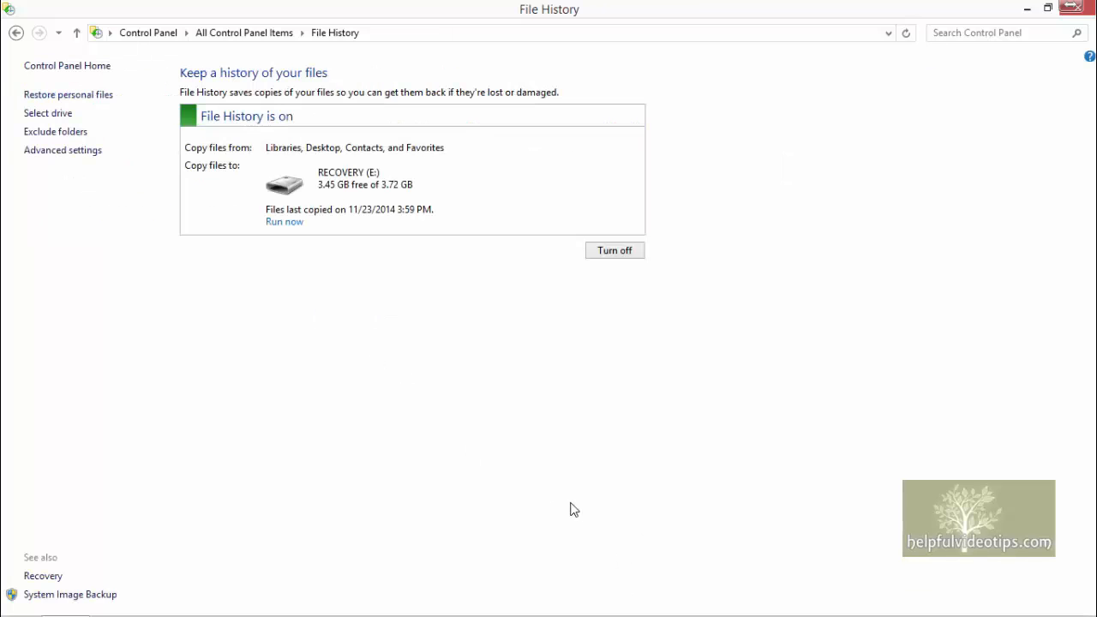
# Step: Run a File History backup now and open the personal files restore view
pyautogui.click(285, 223)
pyautogui.click(56, 95)
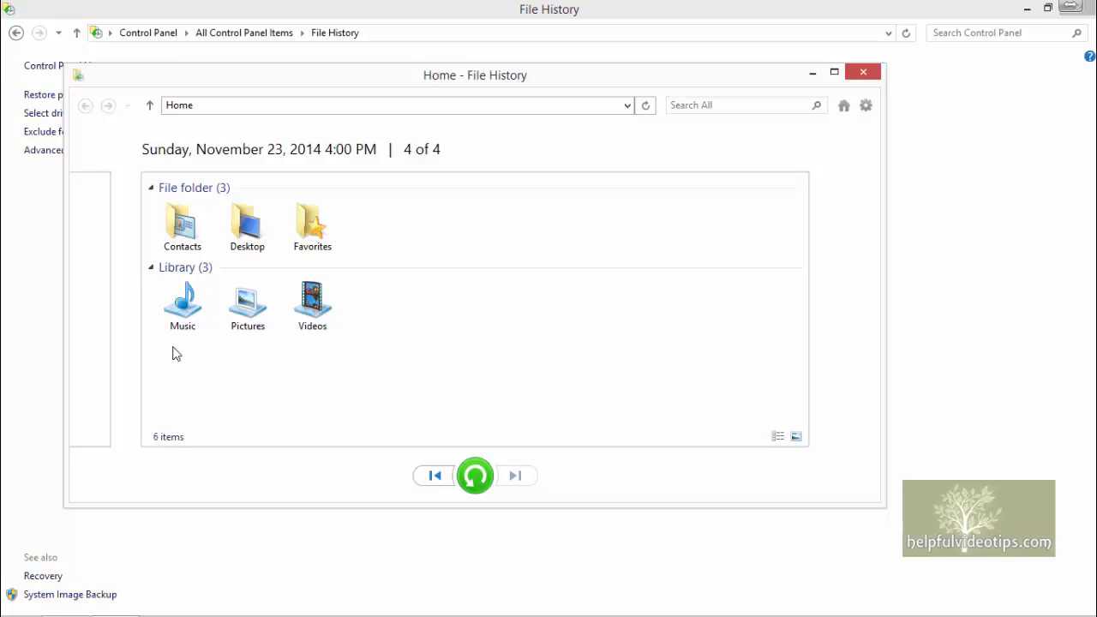
# Step: Close the restore view, remove Documents from the excluded folders and libraries, and save the changes
pyautogui.click(861, 74)
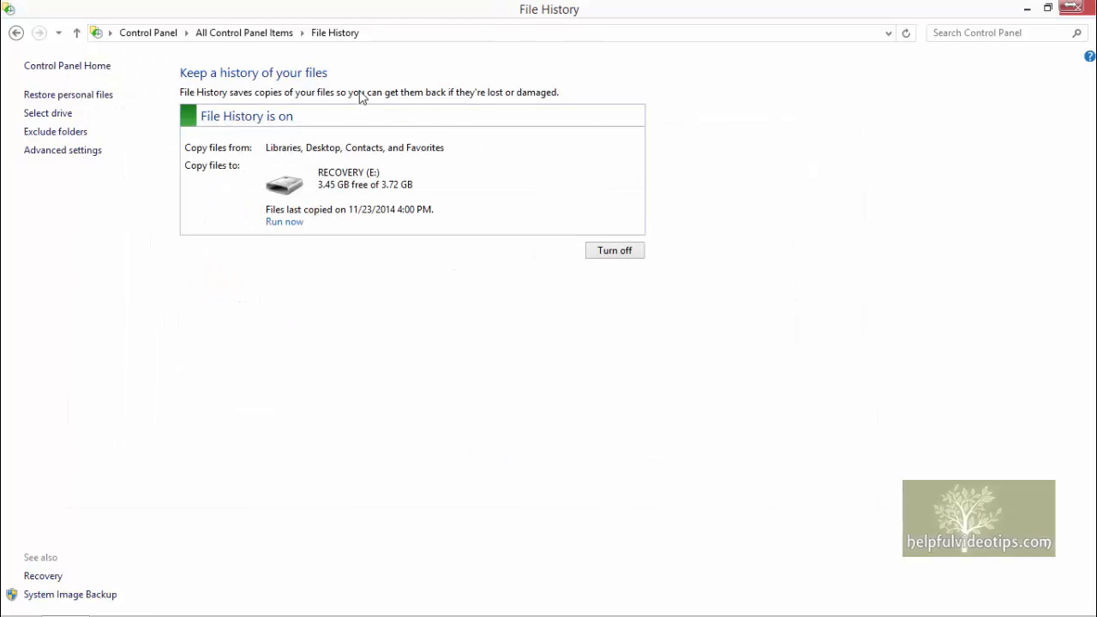
pyautogui.click(57, 133)
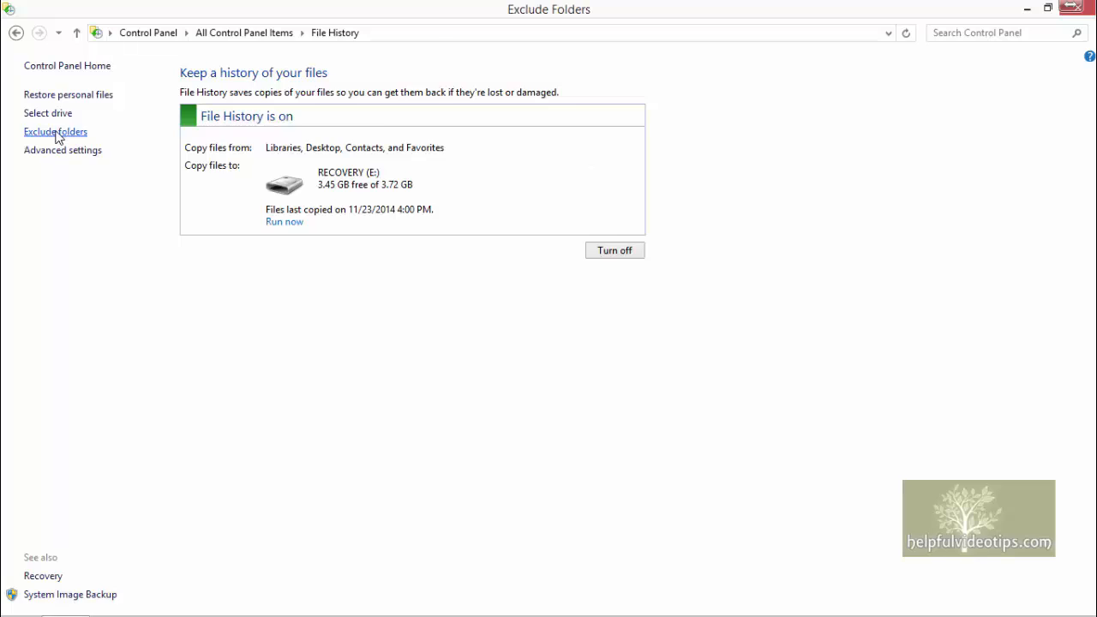
pyautogui.click(359, 136)
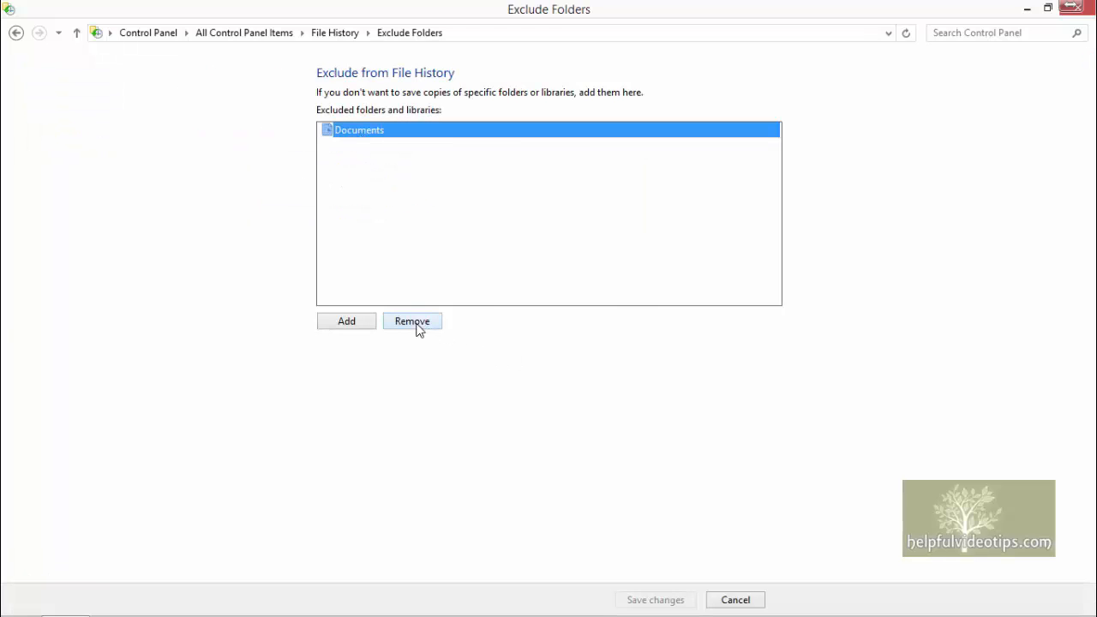
pyautogui.click(416, 324)
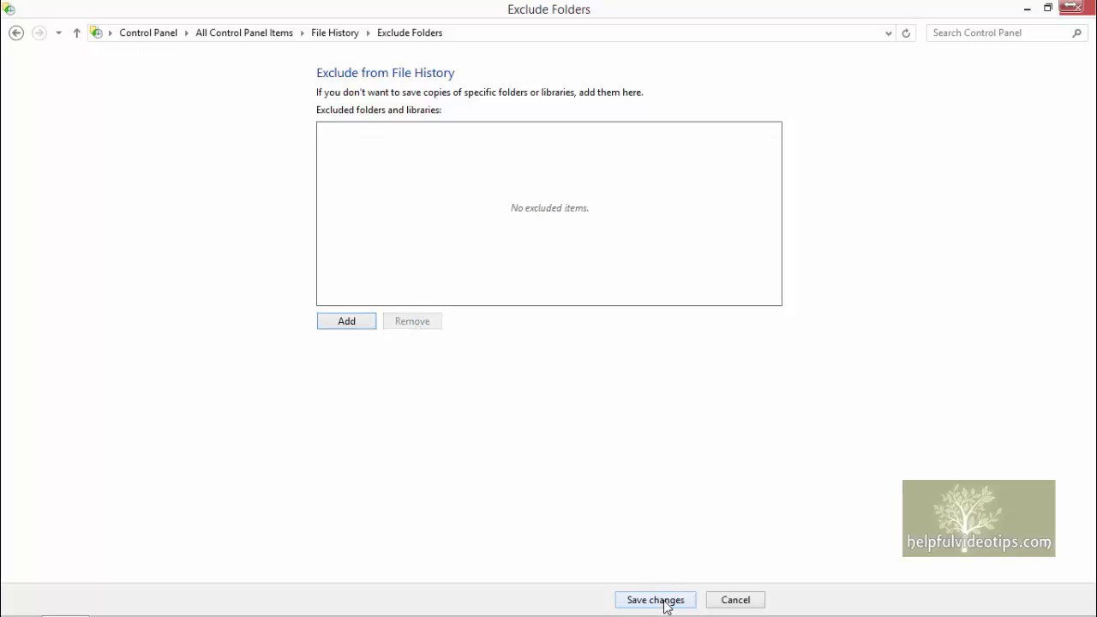
pyautogui.click(664, 600)
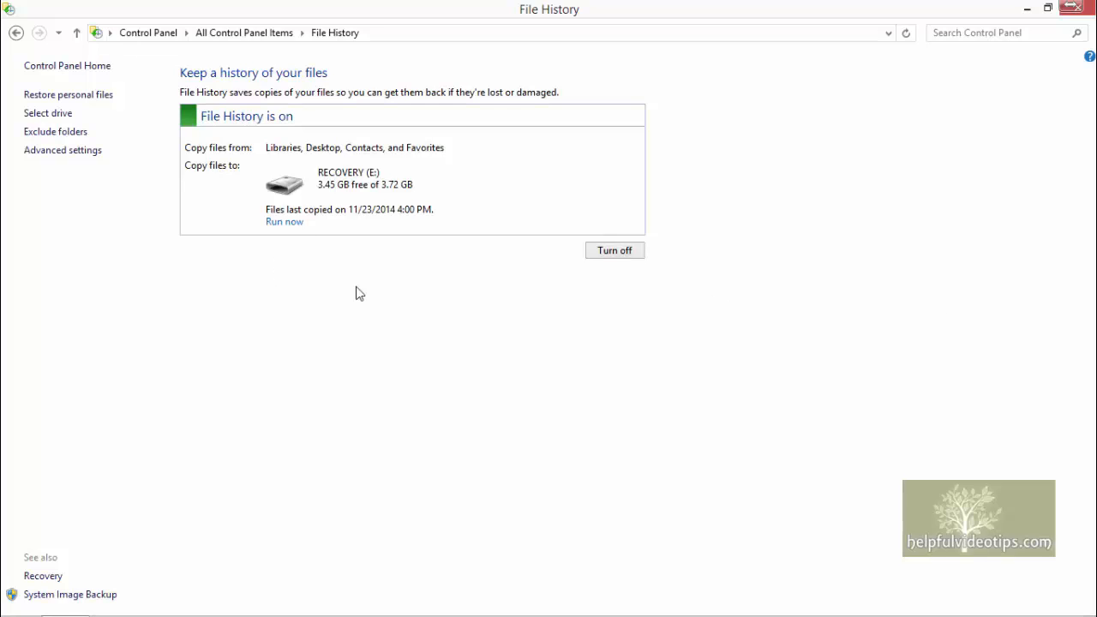
# Step: Review the advanced settings options for save frequency, offline cache size and how long saved versions are kept
pyautogui.click(64, 151)
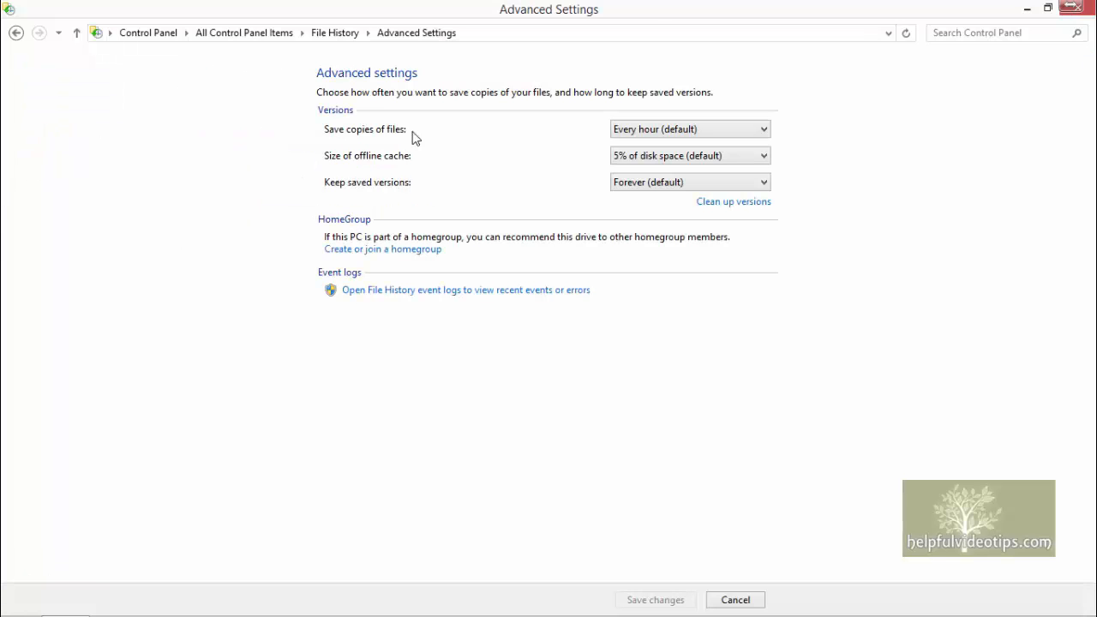
pyautogui.click(747, 129)
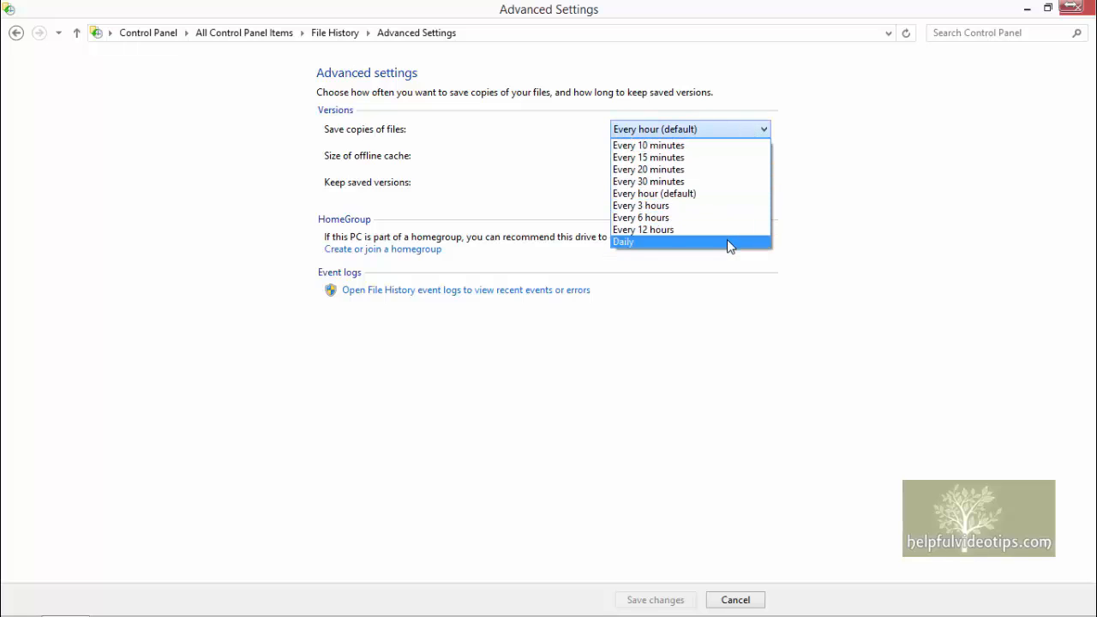
pyautogui.click(425, 162)
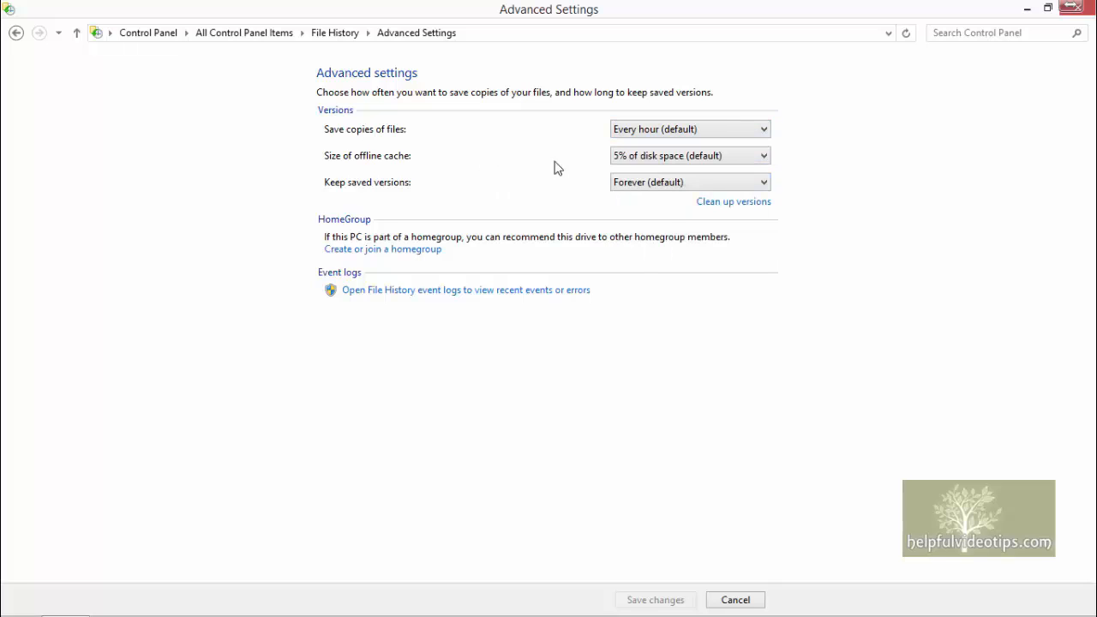
pyautogui.click(744, 161)
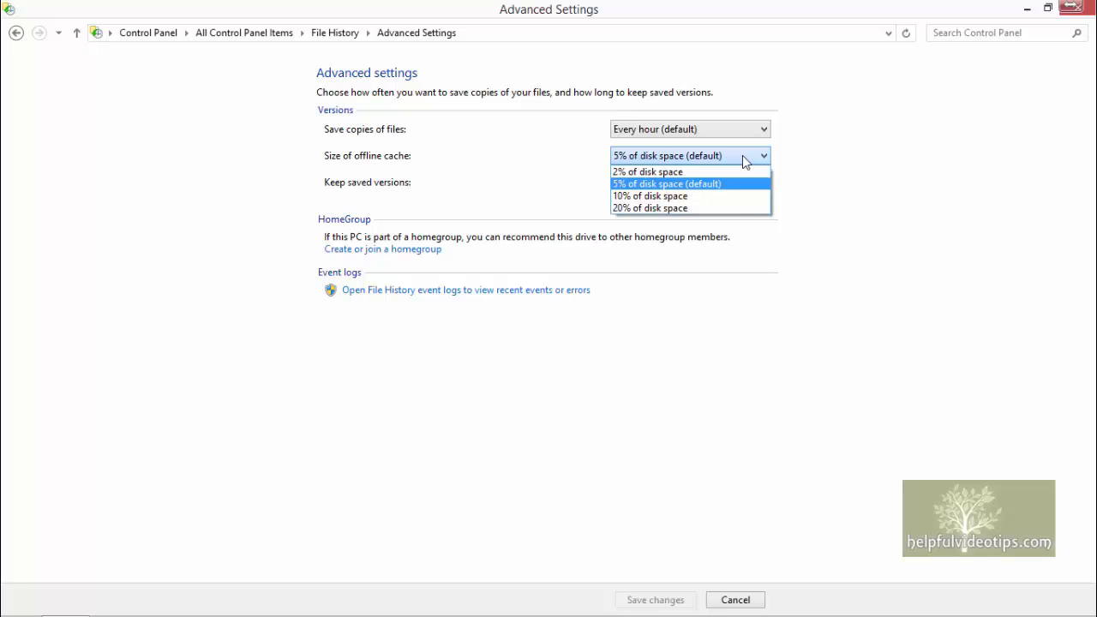
pyautogui.click(459, 167)
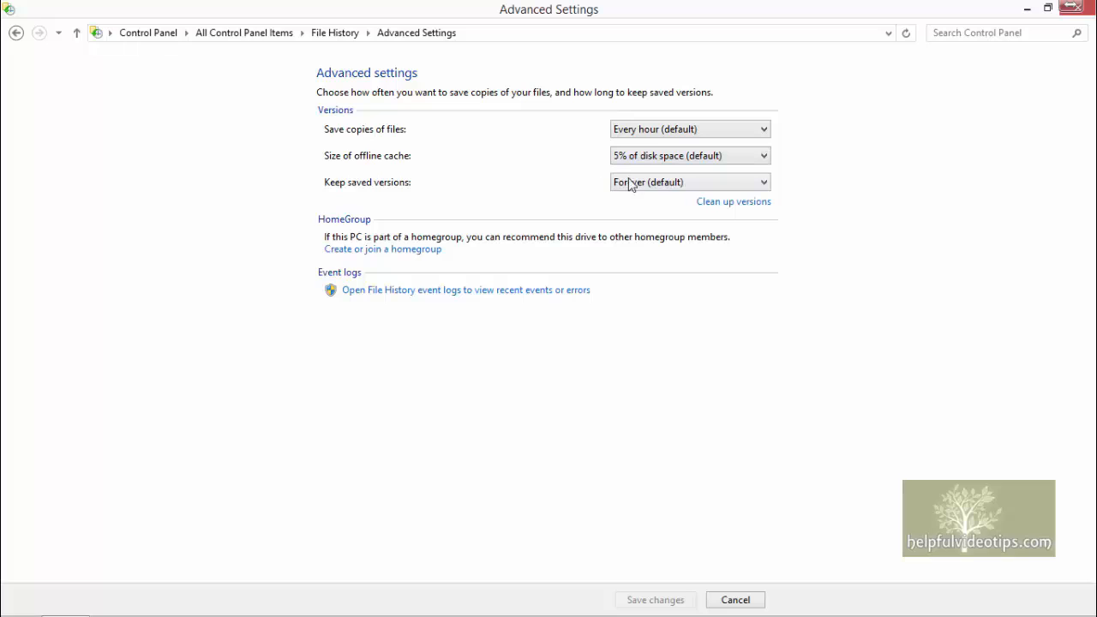
pyautogui.click(750, 190)
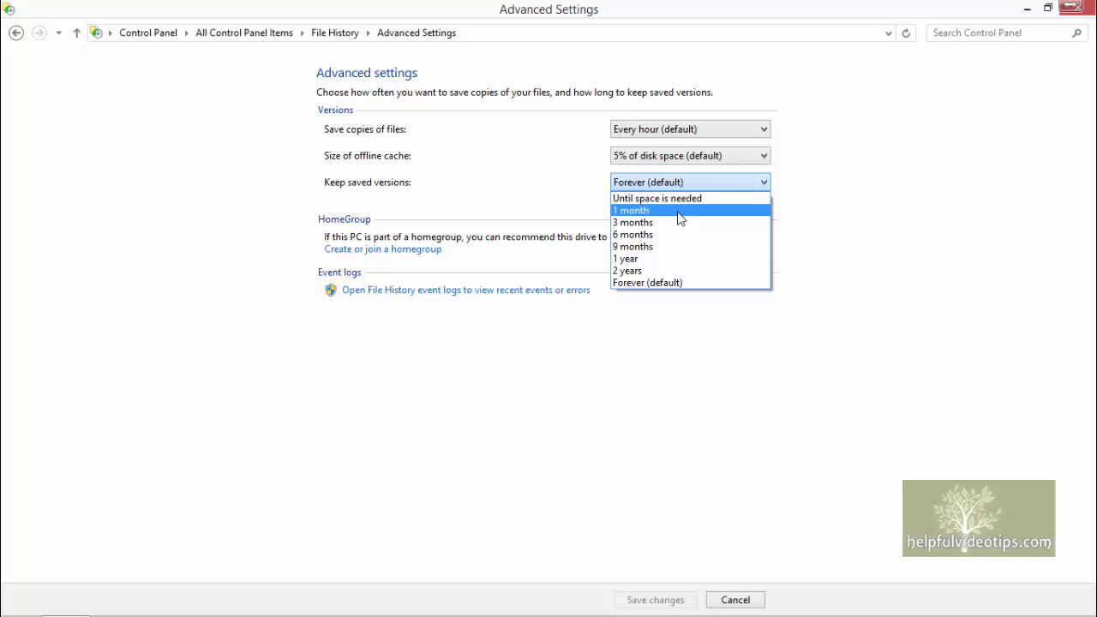
pyautogui.click(837, 236)
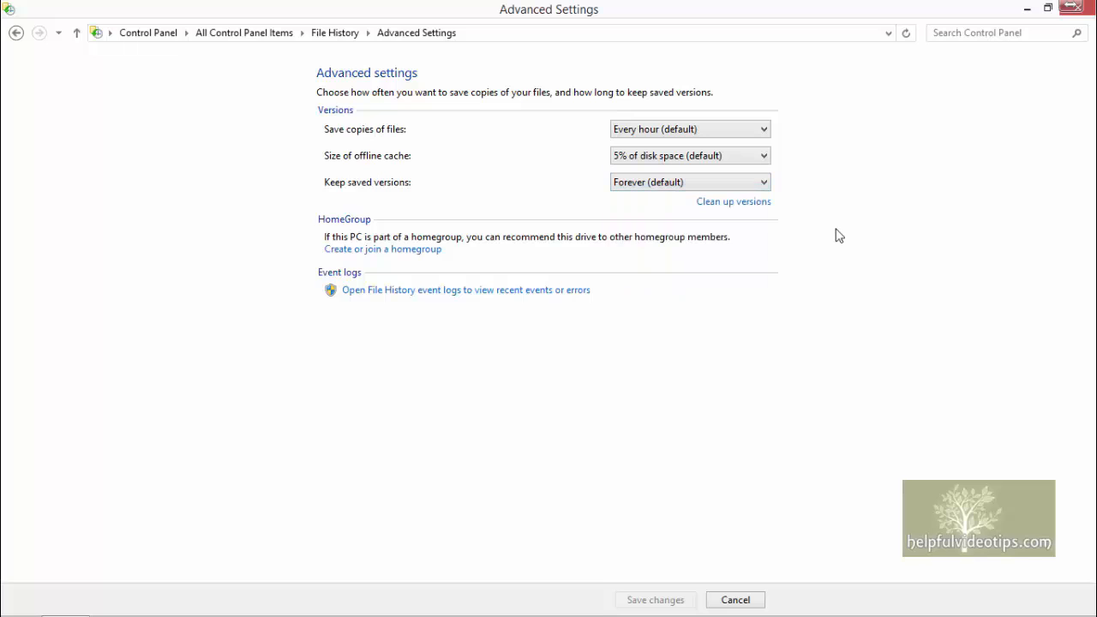
# Step: Review the age options for cleaning up older versions without running the cleanup, and view the File History event log
pyautogui.click(727, 206)
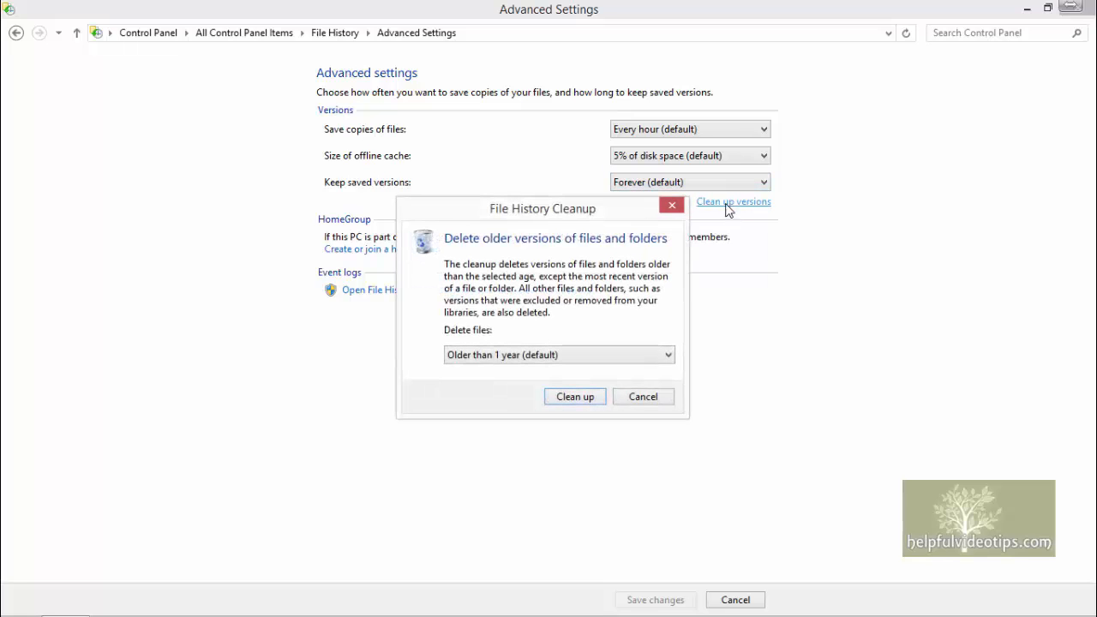
pyautogui.click(672, 358)
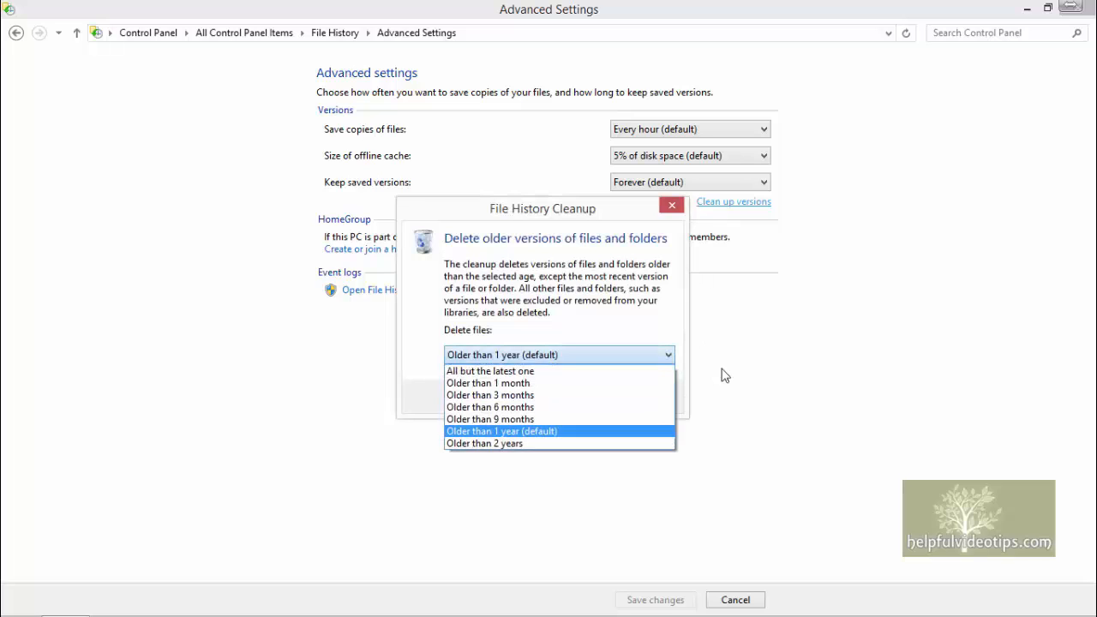
pyautogui.click(722, 374)
pyautogui.click(642, 398)
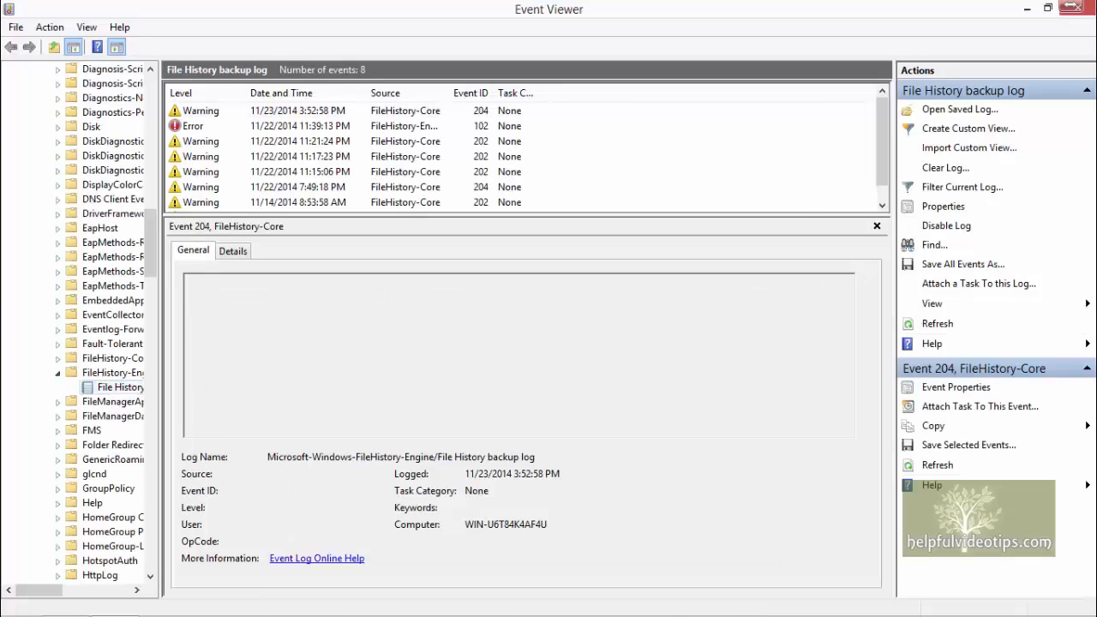
pyautogui.click(300, 126)
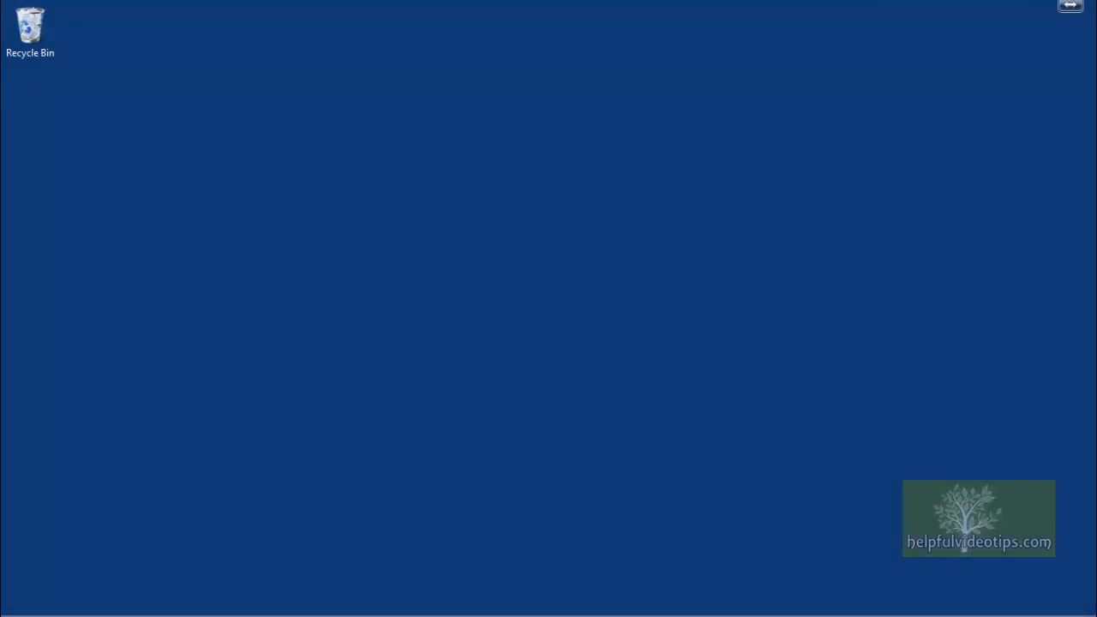
# Step: Open the File History page under Update and recovery in PC settings
pyautogui.moveTo(1095, 133)
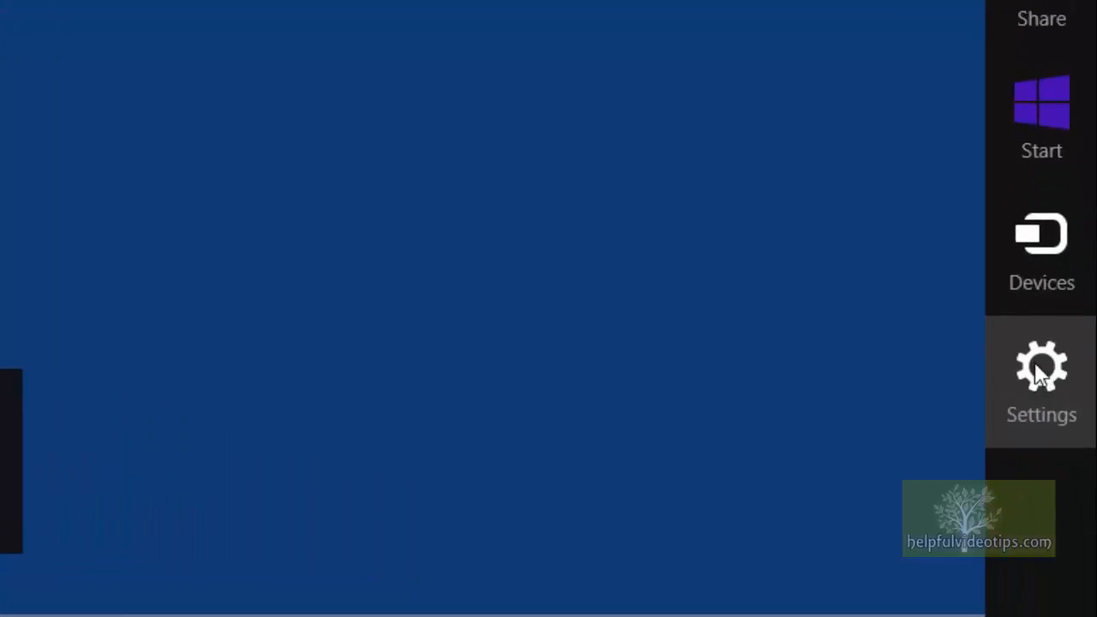
pyautogui.click(1063, 463)
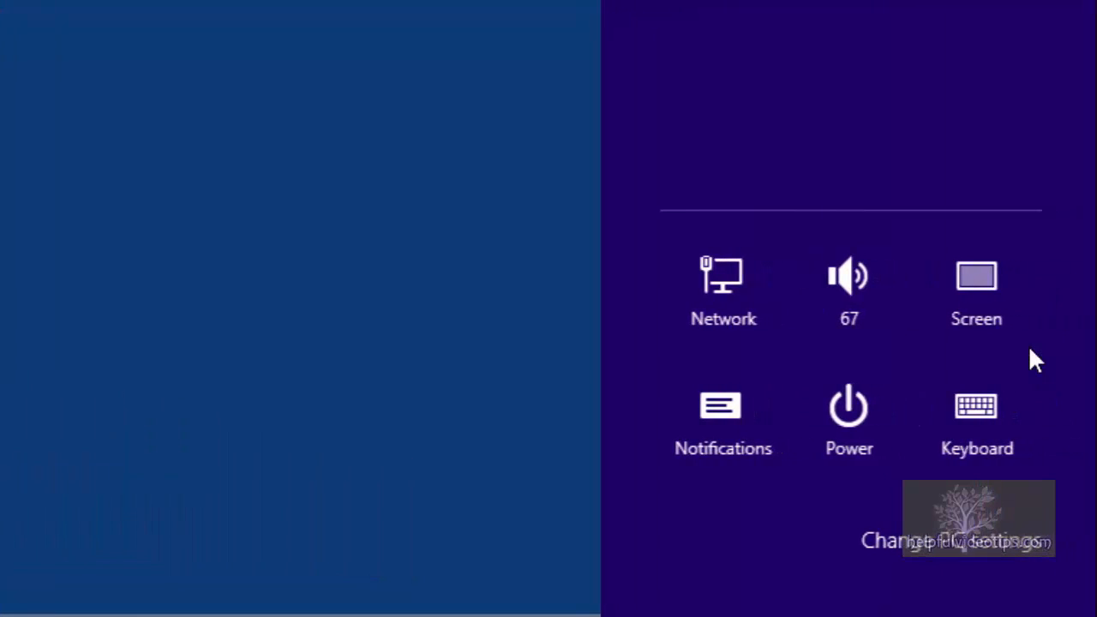
pyautogui.click(991, 553)
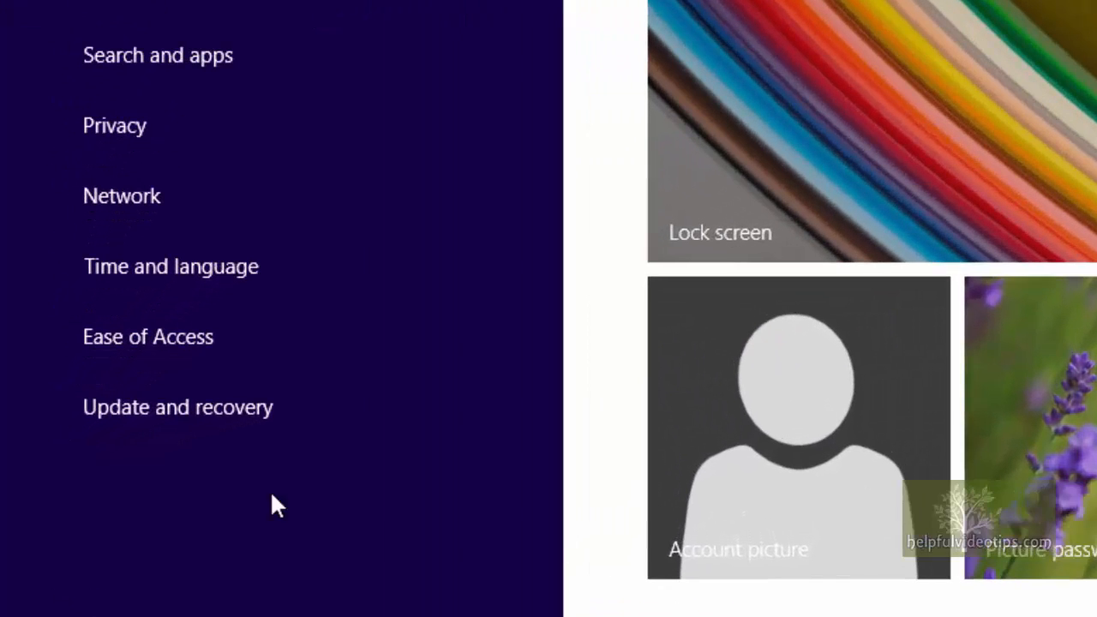
pyautogui.click(157, 410)
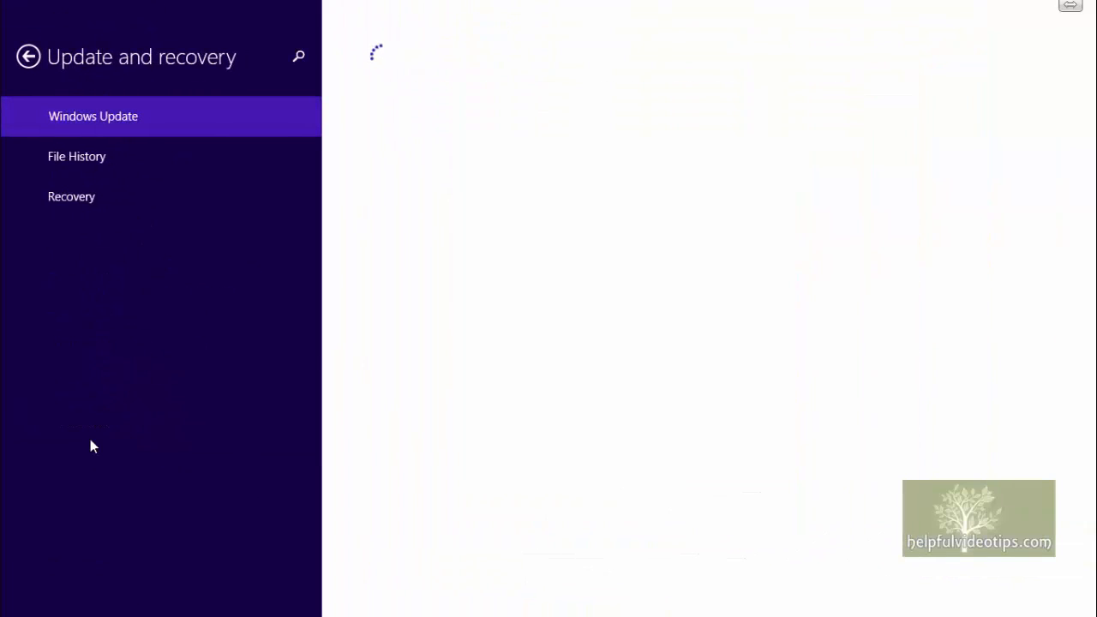
pyautogui.click(100, 160)
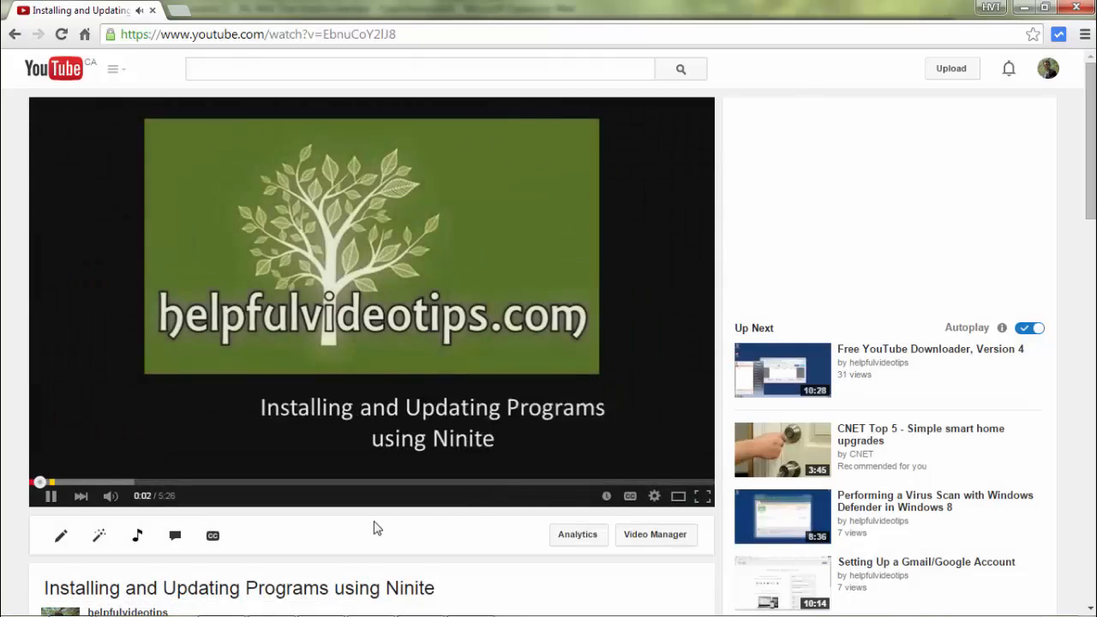
pyautogui.scroll(-3, 374, 526)
pyautogui.click(372, 547)
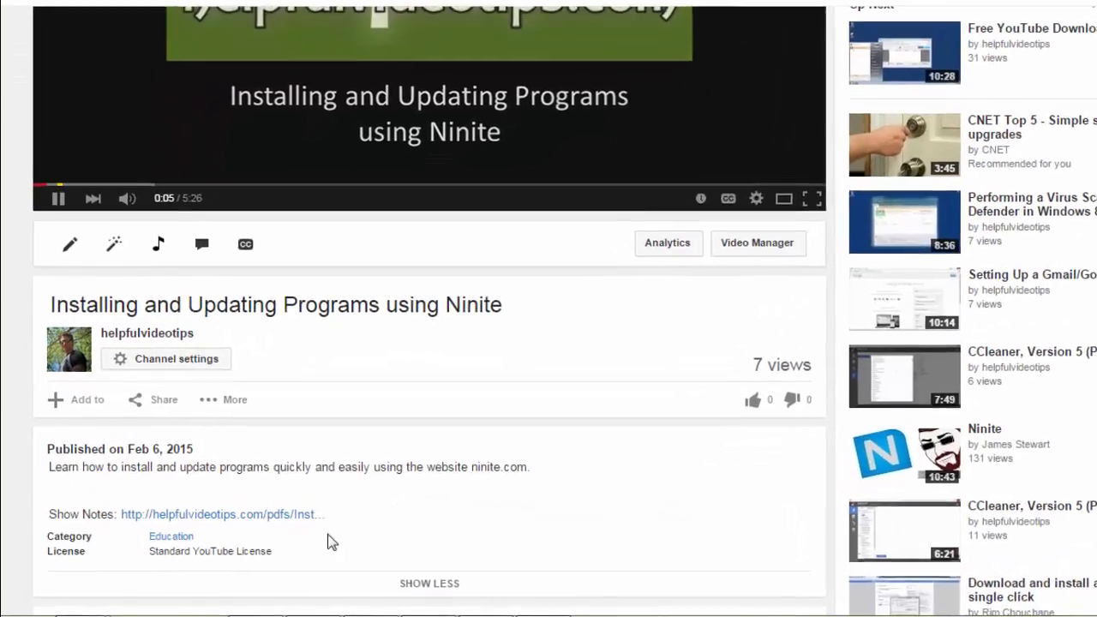